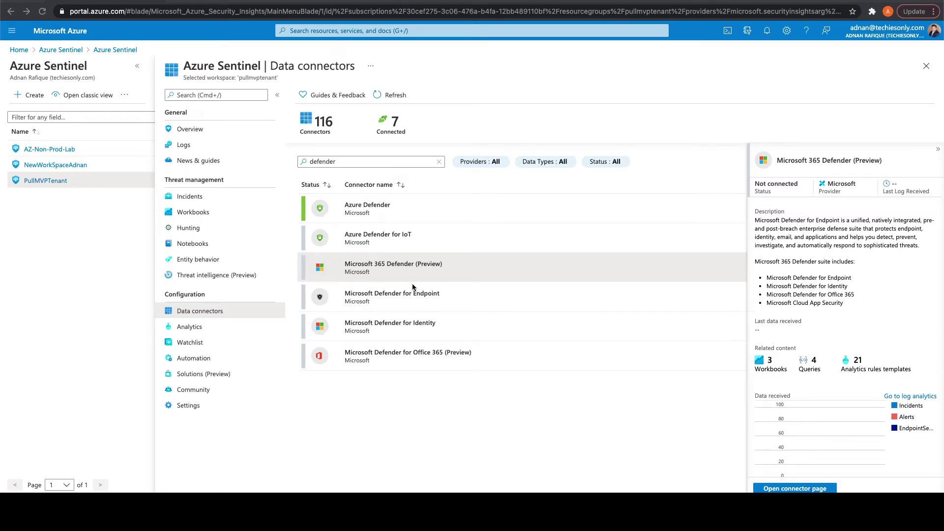
Step: Select the Microsoft 365 Defender (Preview) connector to show its Not connected details
click(407, 270)
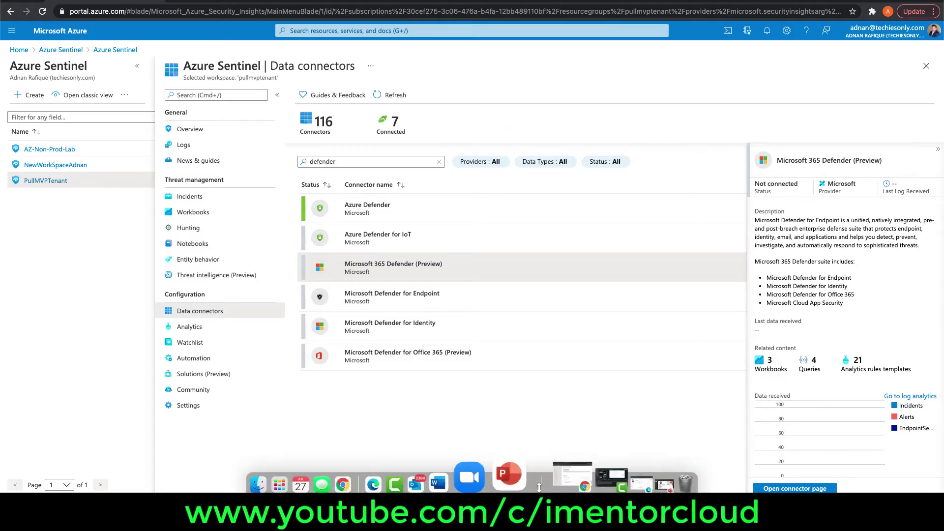
Step: Show the PowerPoint introduction slide, then return to the Sentinel data connectors page
click(530, 488)
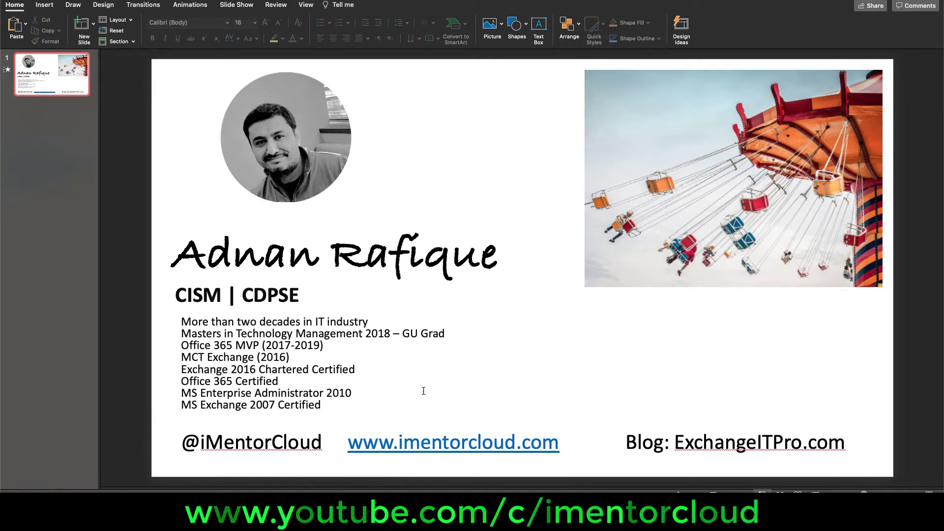
key(super+Tab)
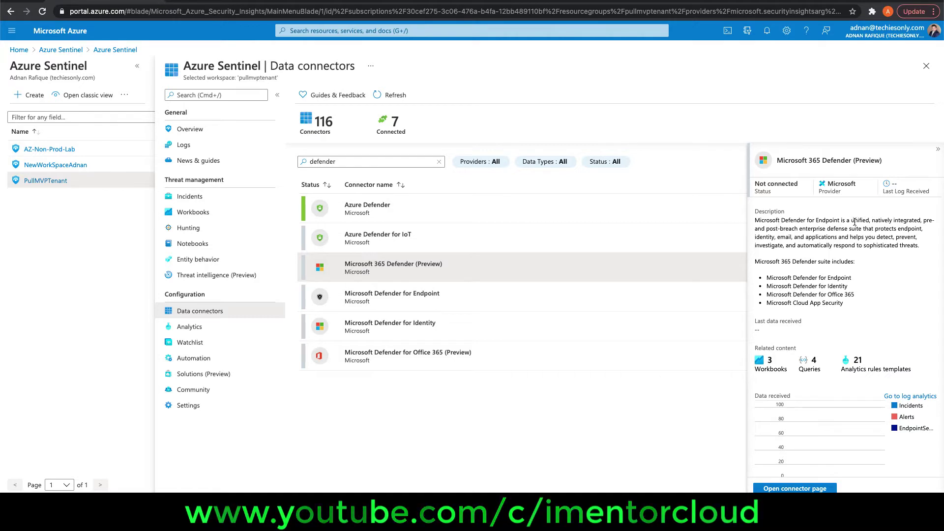
drag(892, 220, 788, 220)
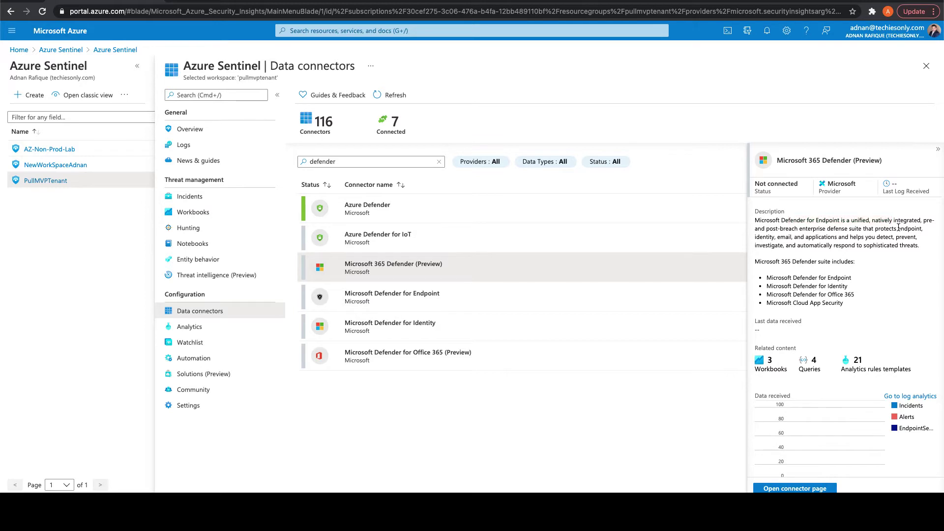
drag(899, 228, 911, 254)
drag(795, 261, 844, 264)
drag(767, 278, 832, 278)
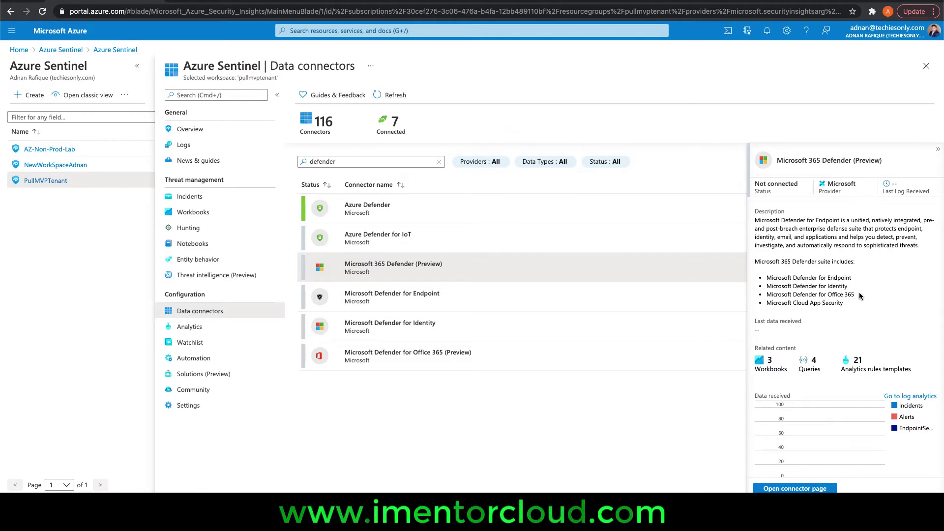
drag(855, 294, 820, 289)
Step: Clear the previous text highlight on the Microsoft 365 Defender connector page
click(848, 309)
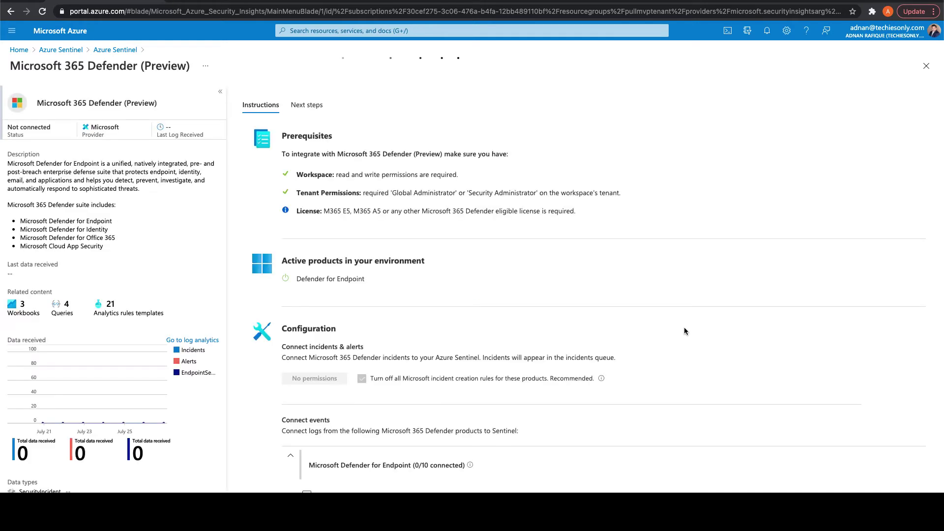
scroll(684, 329, down, 4)
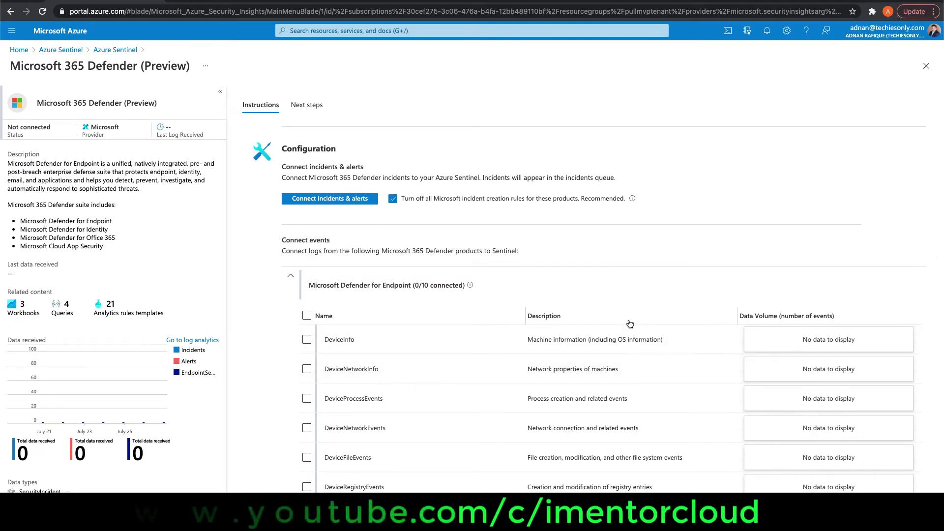
scroll(630, 323, down, 2)
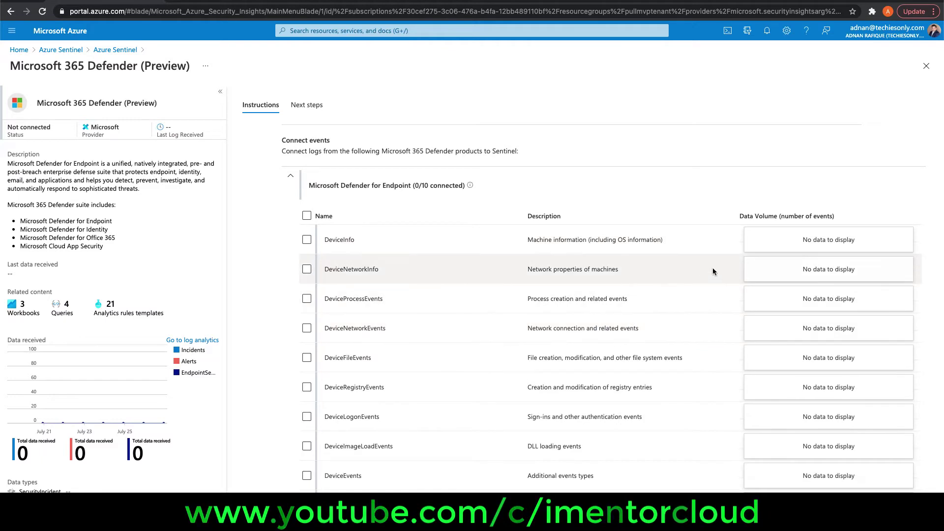
scroll(555, 286, down, 2)
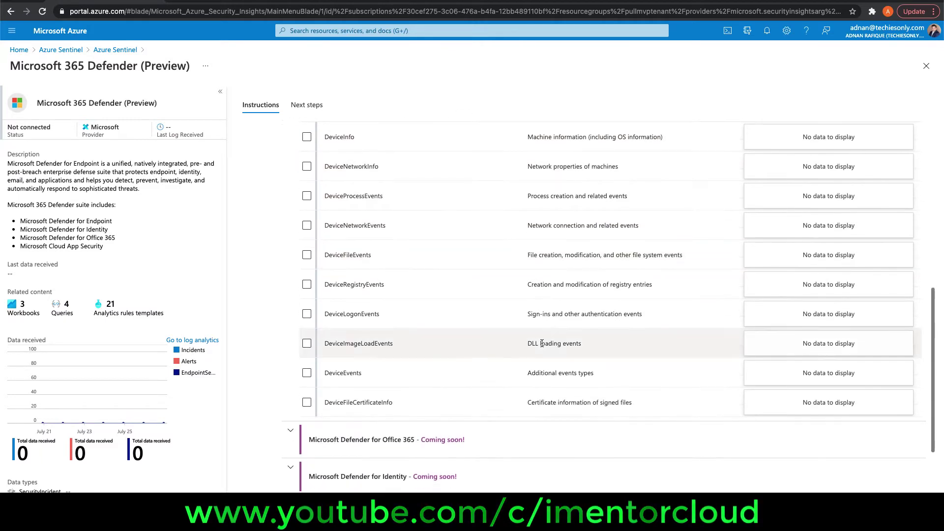
scroll(541, 343, up, 2)
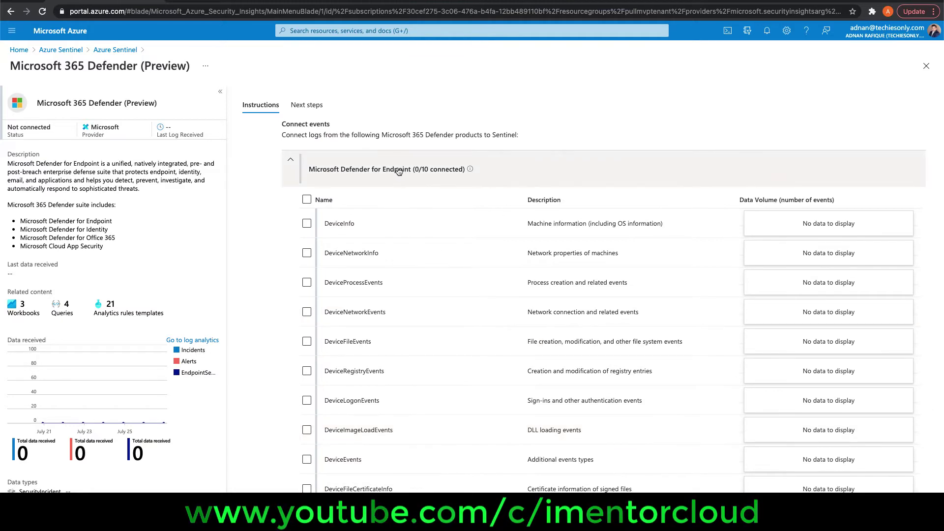
scroll(481, 249, down, 1)
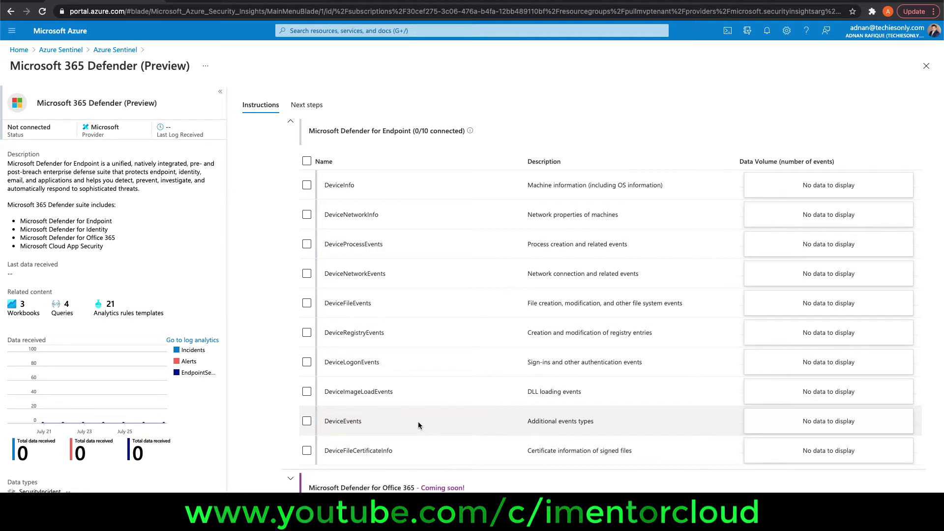
scroll(418, 421, down, 1)
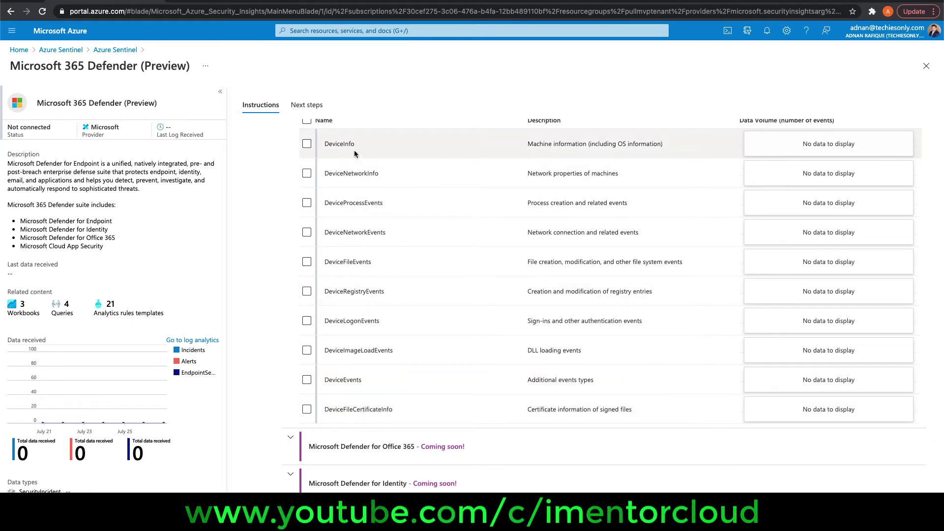
scroll(435, 278, up, 1)
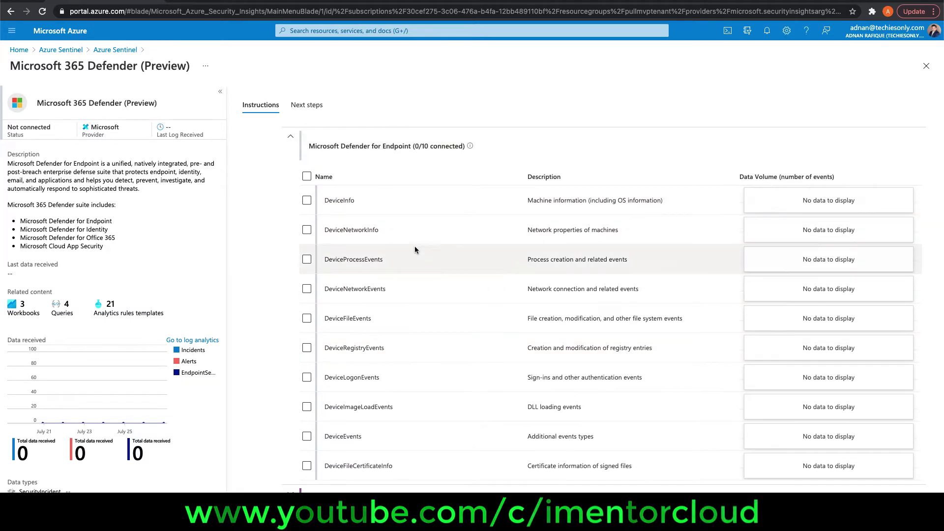
scroll(415, 249, down, 1)
scroll(414, 249, down, 2)
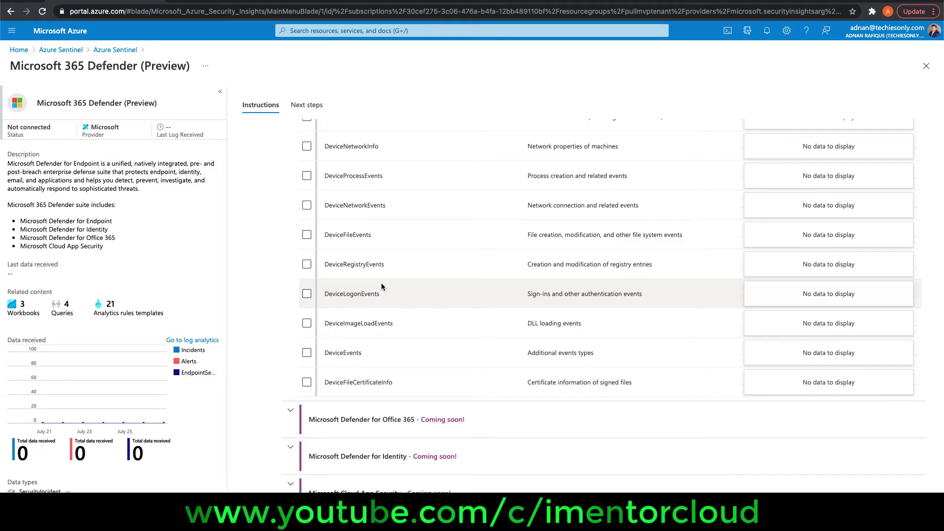
scroll(382, 287, up, 2)
scroll(382, 286, down, 2)
scroll(381, 287, up, 2)
scroll(382, 284, down, 2)
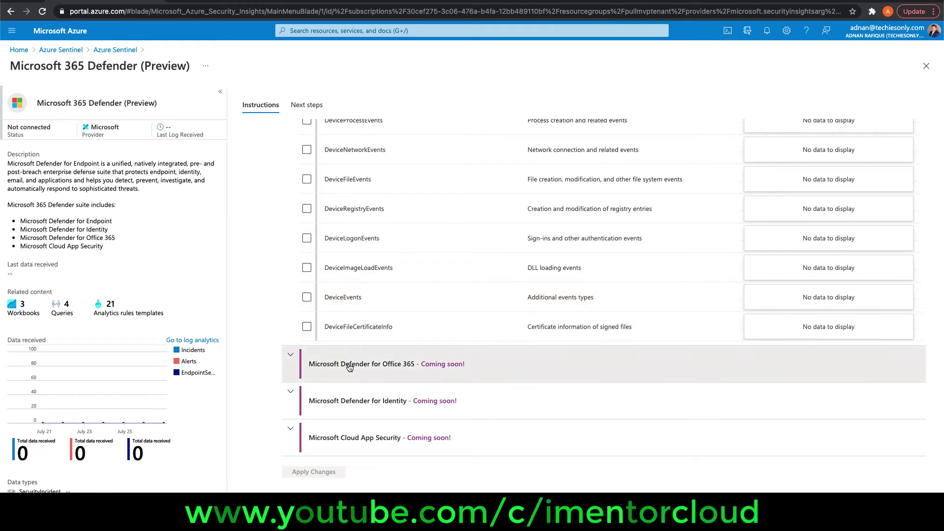
Step: Expand the Defender for Office 365, Defender for Identity and Cloud App Security sections
click(408, 357)
scroll(417, 370, down, 1)
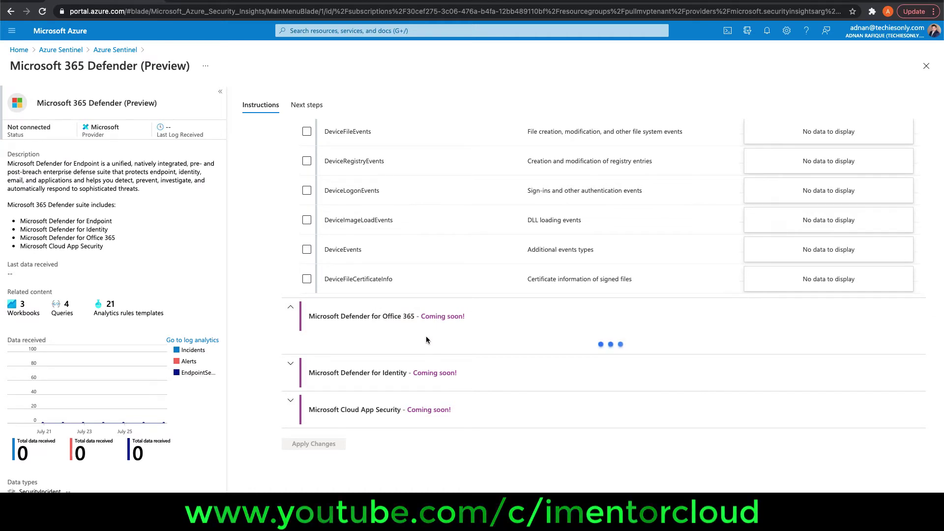
click(380, 384)
click(385, 428)
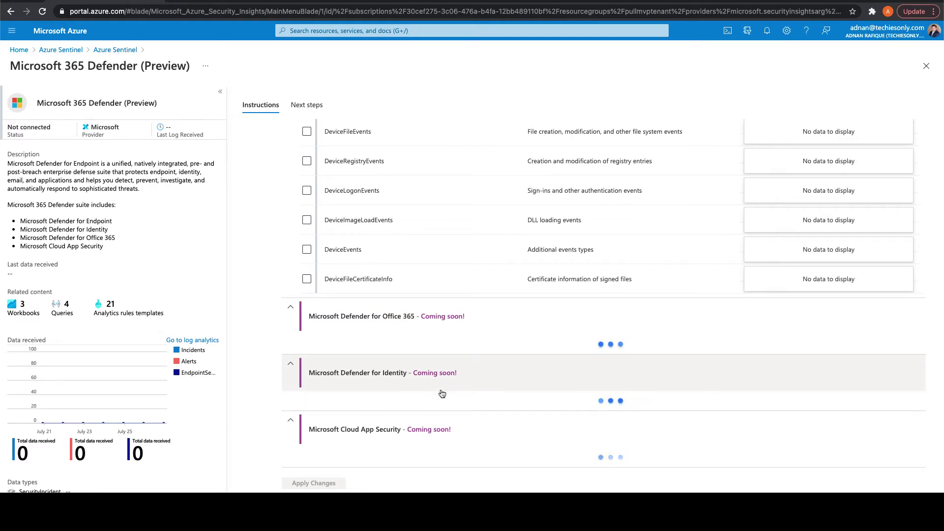
scroll(449, 391, down, 2)
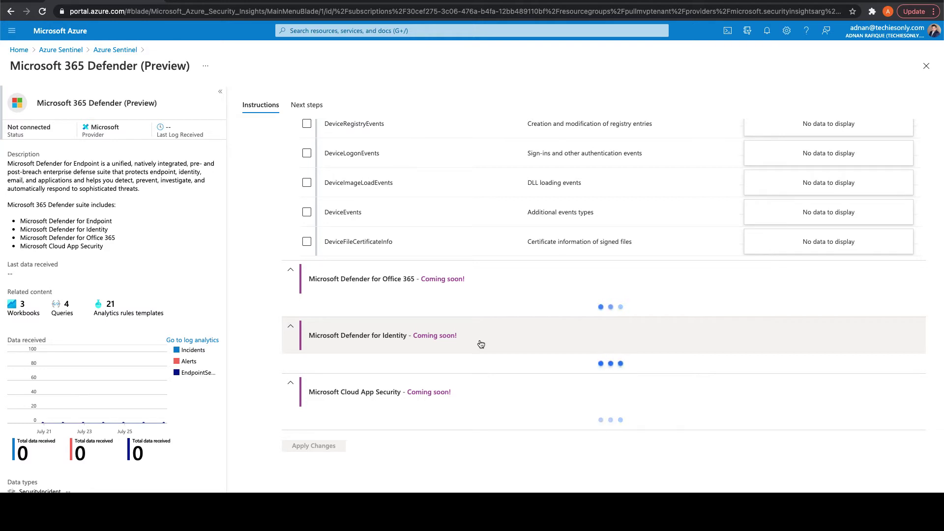
scroll(481, 344, up, 5)
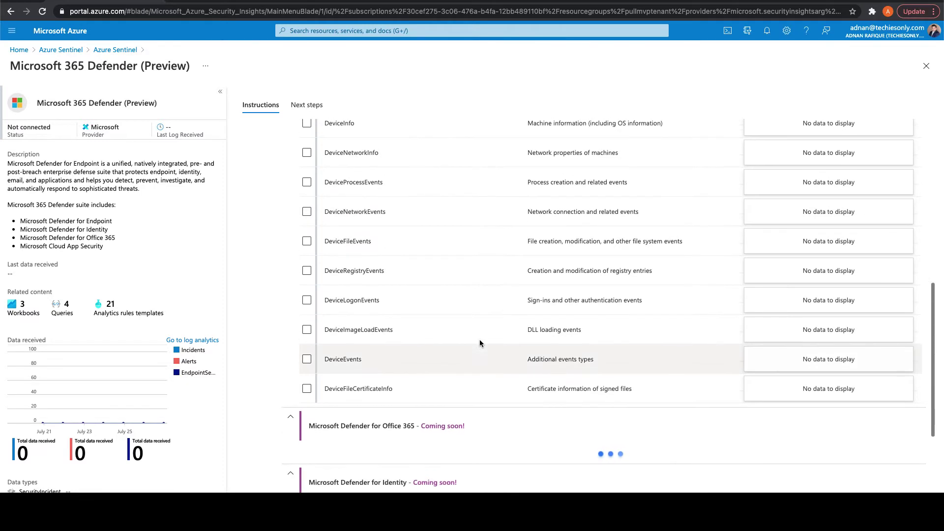
click(307, 160)
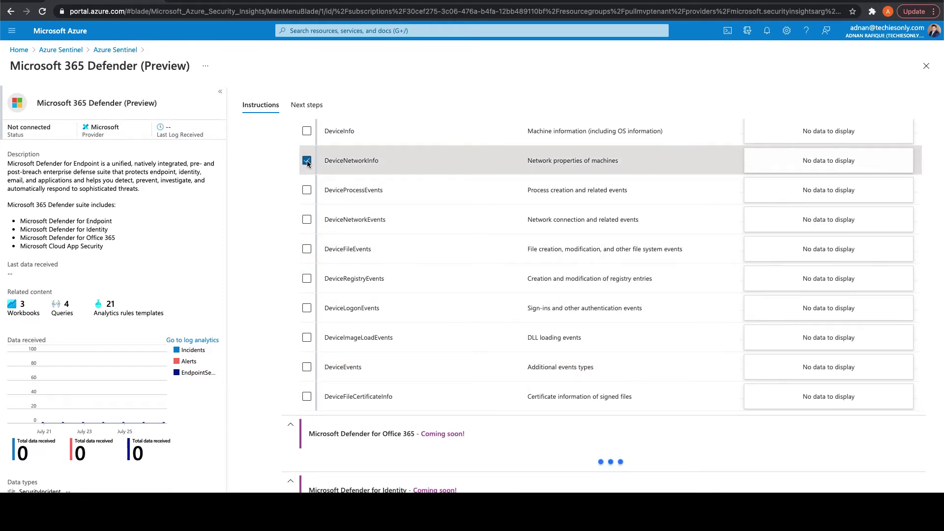
click(307, 130)
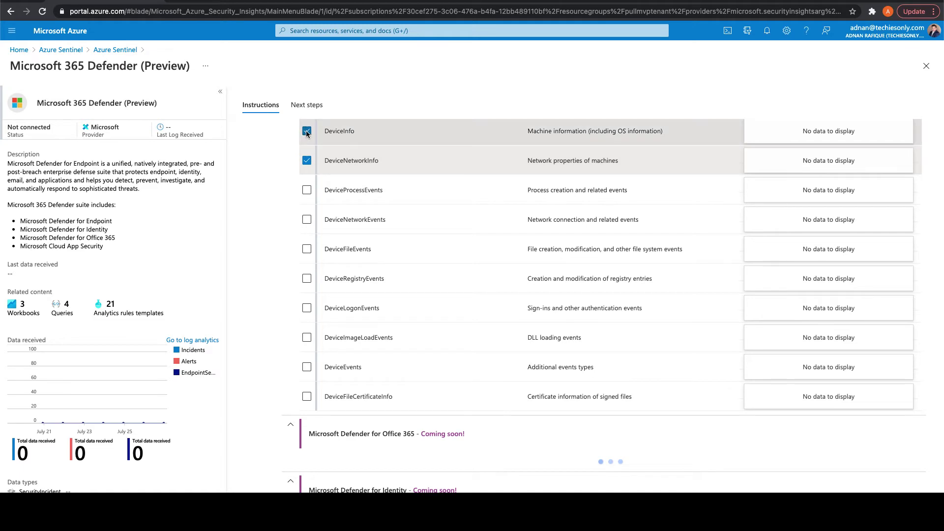
click(307, 191)
scroll(379, 315, down, 2)
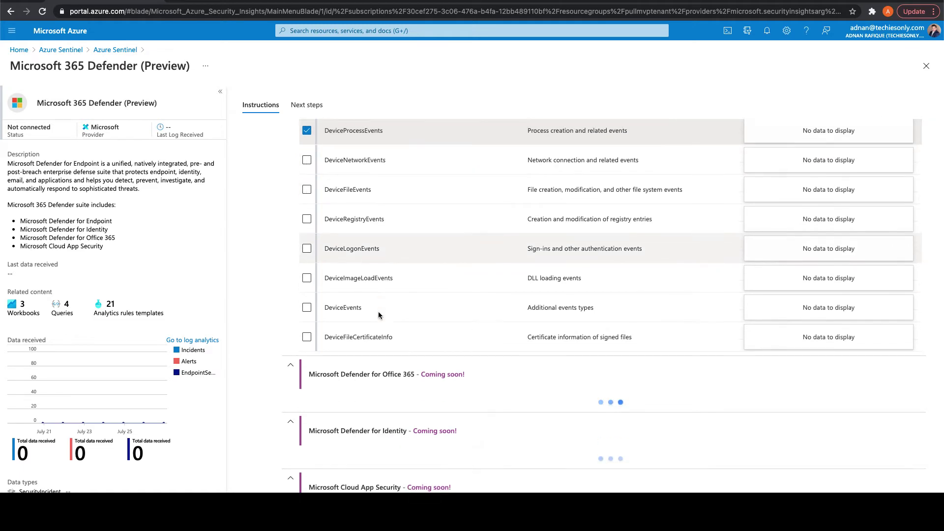
scroll(379, 315, down, 2)
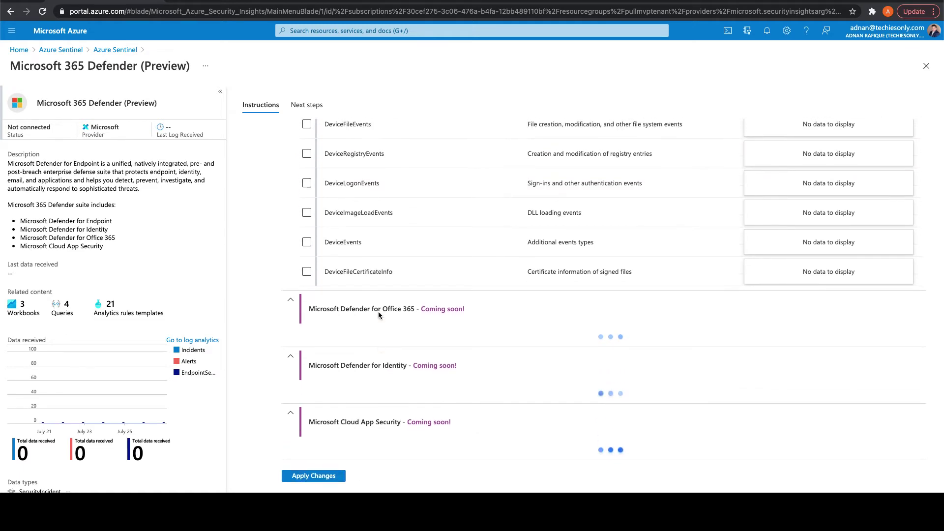
scroll(379, 312, up, 10)
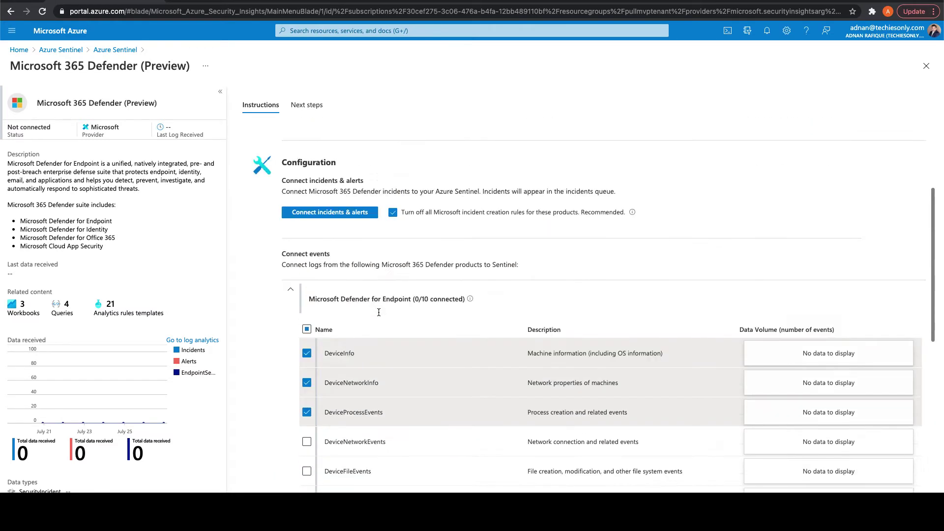
scroll(379, 312, up, 5)
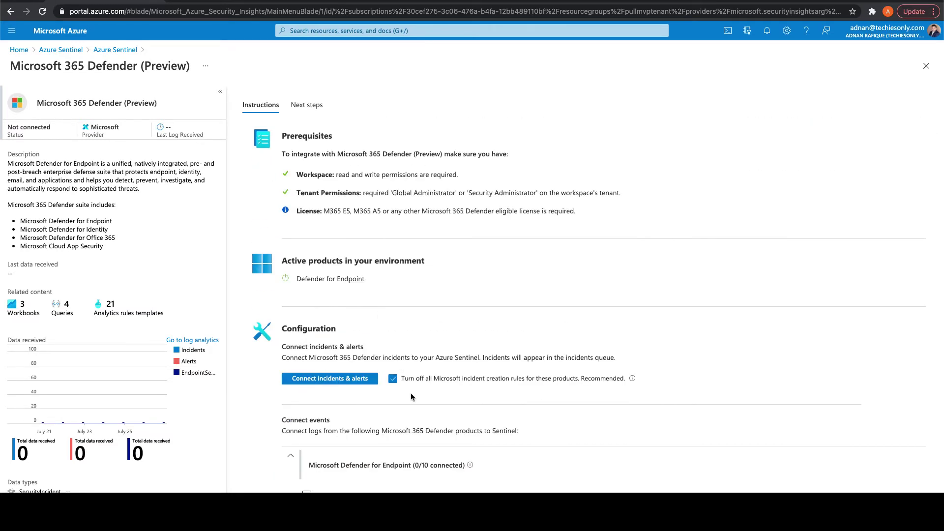
scroll(411, 394, down, 2)
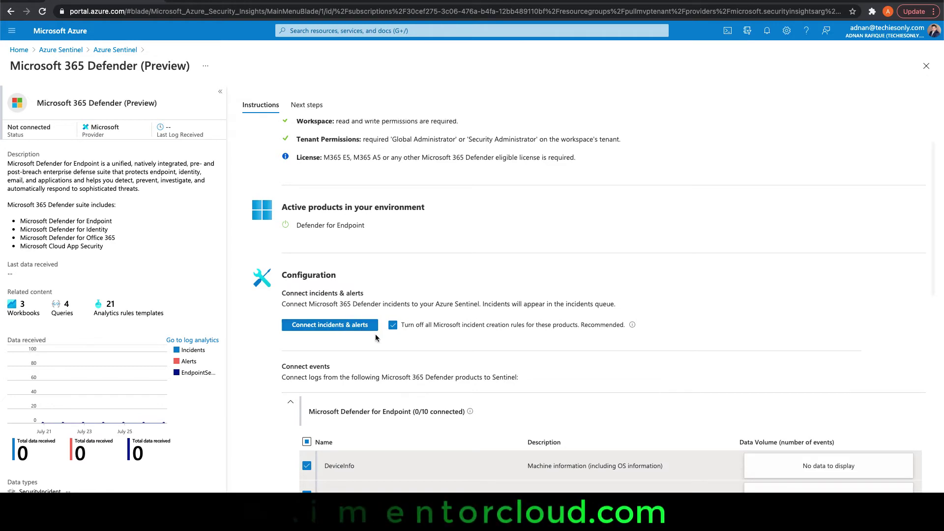
scroll(407, 363, down, 10)
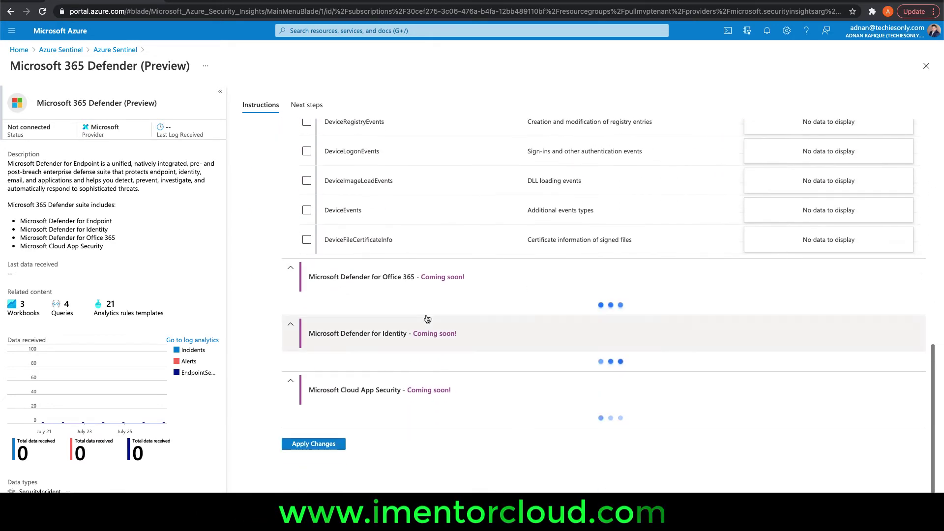
scroll(543, 309, up, 11)
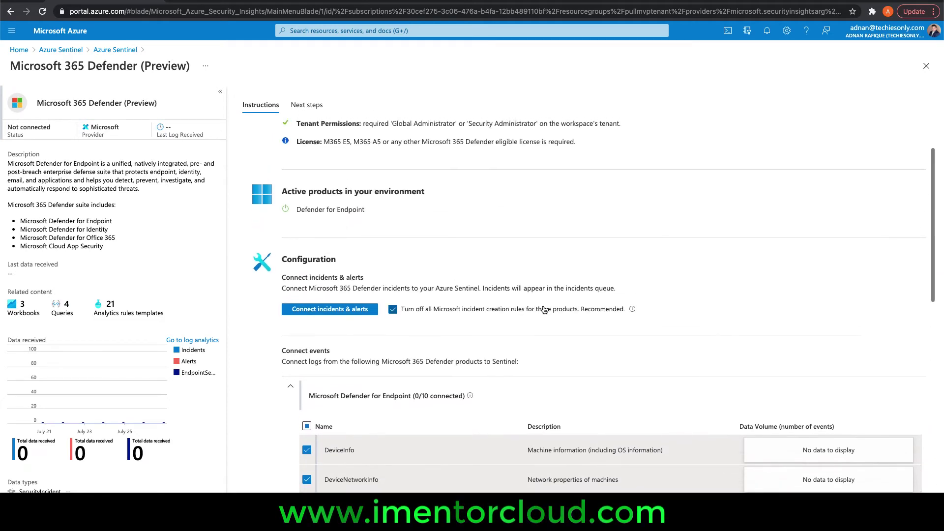
scroll(550, 336, up, 2)
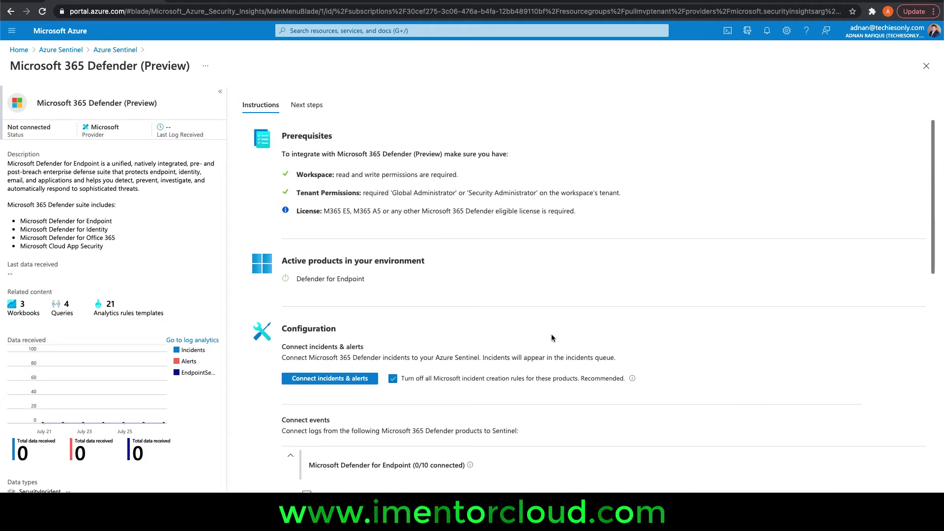
Step: Highlight E5 in the licence requirement, then clear the highlight
double_click(344, 211)
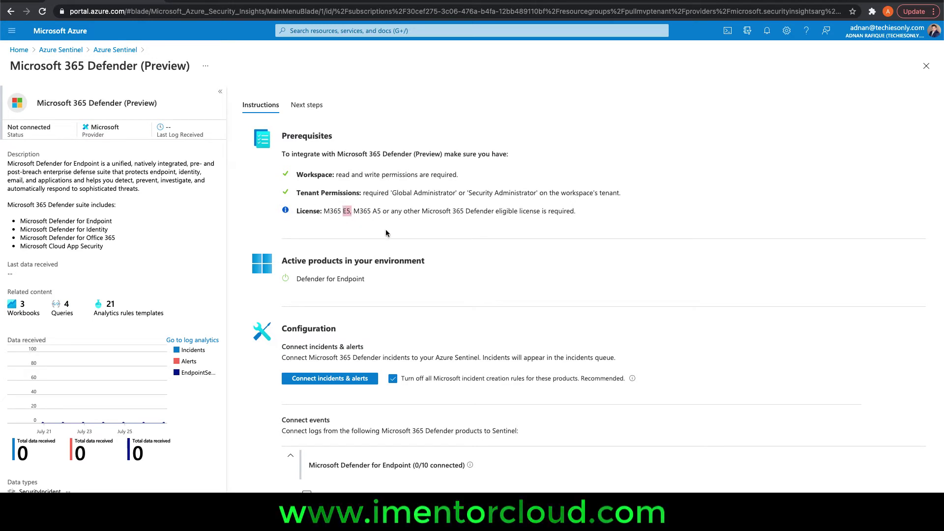
click(381, 212)
scroll(421, 246, down, 10)
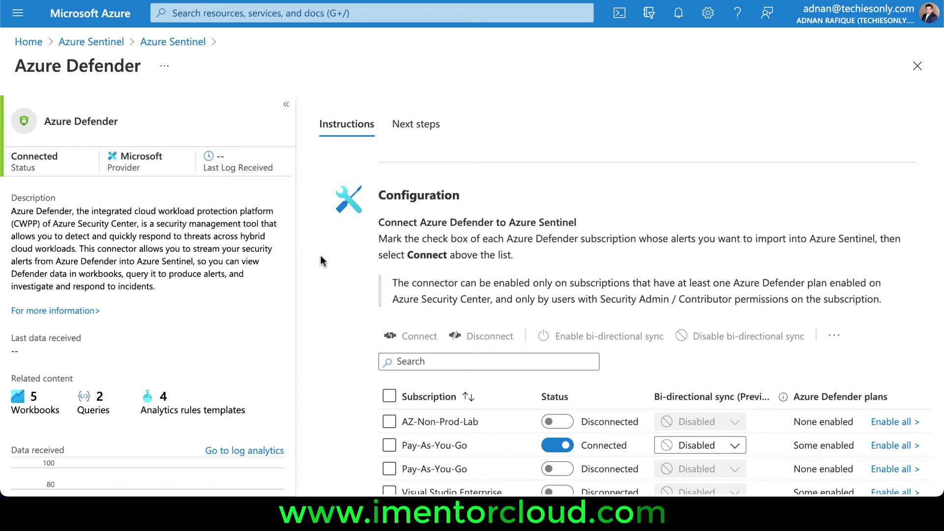
scroll(338, 298, down, 2)
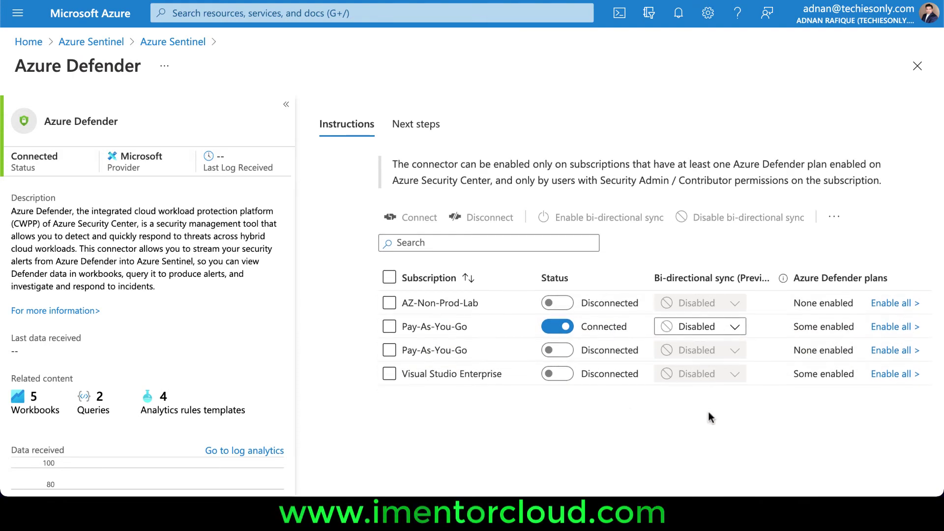
scroll(689, 354, down, 1)
click(725, 320)
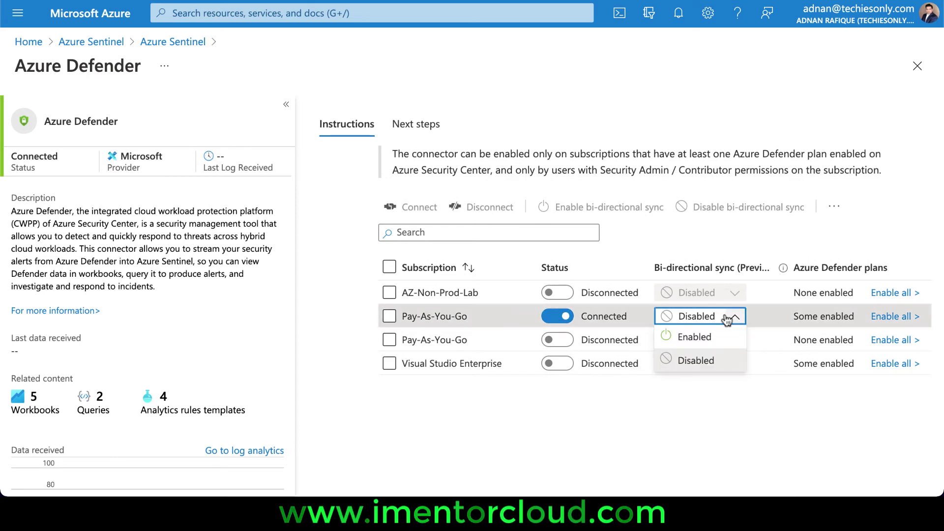
click(707, 410)
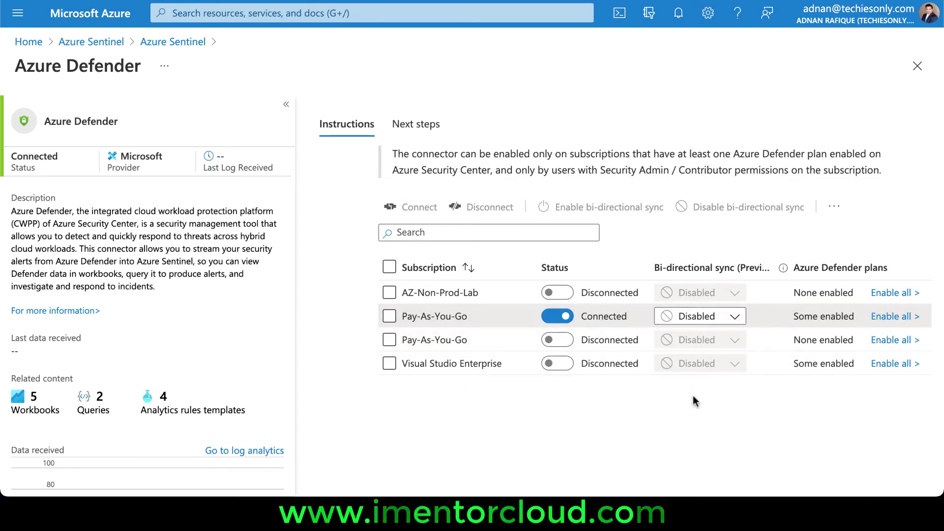
scroll(693, 396, down, 1)
scroll(692, 396, down, 4)
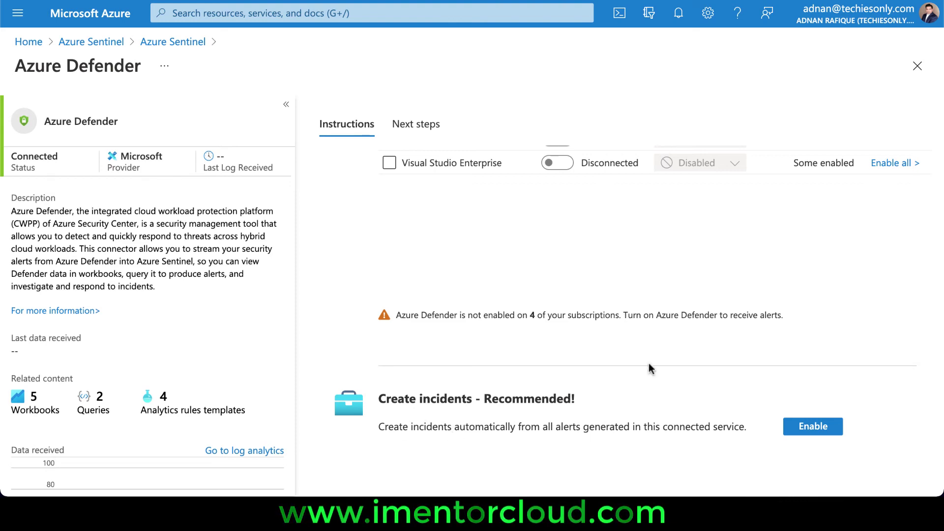
scroll(648, 363, down, 3)
scroll(648, 363, down, 3)
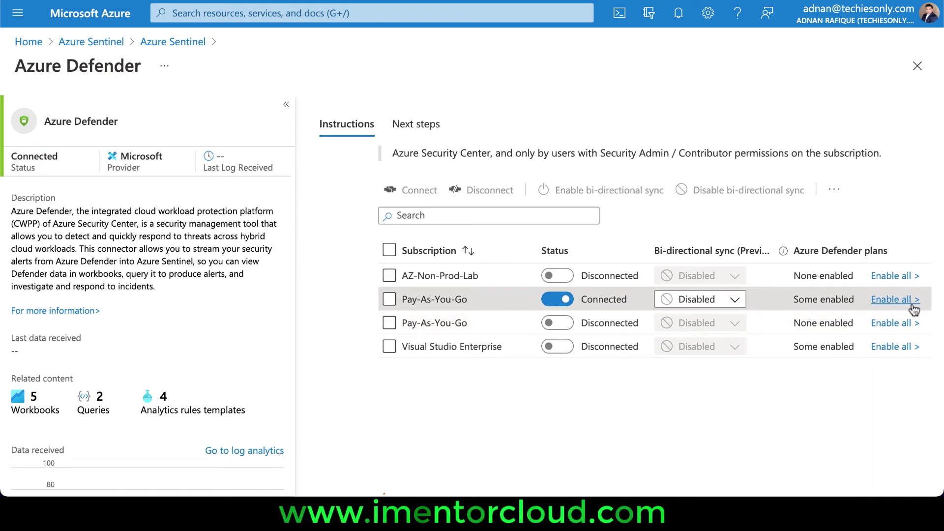
Step: Browse the Next steps recommended workbooks, query samples and relevant analytics templates
click(411, 124)
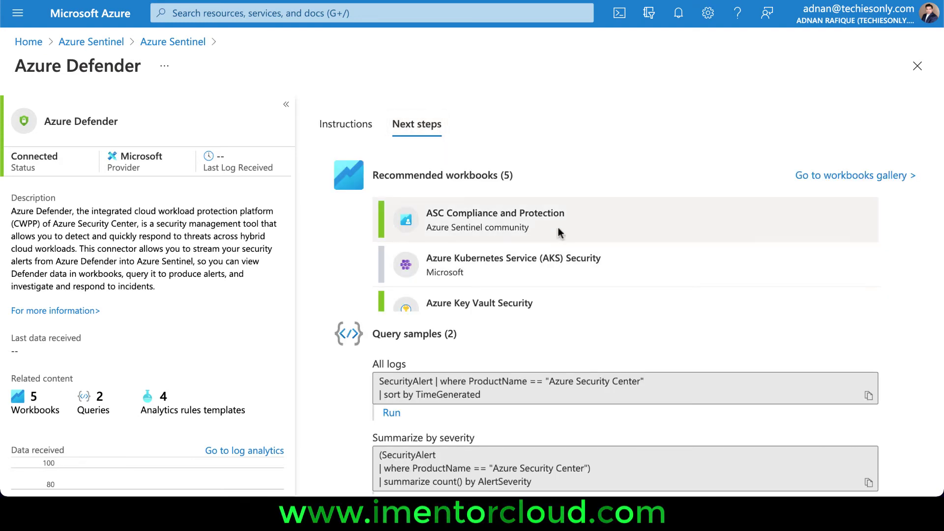
scroll(558, 220, down, 1)
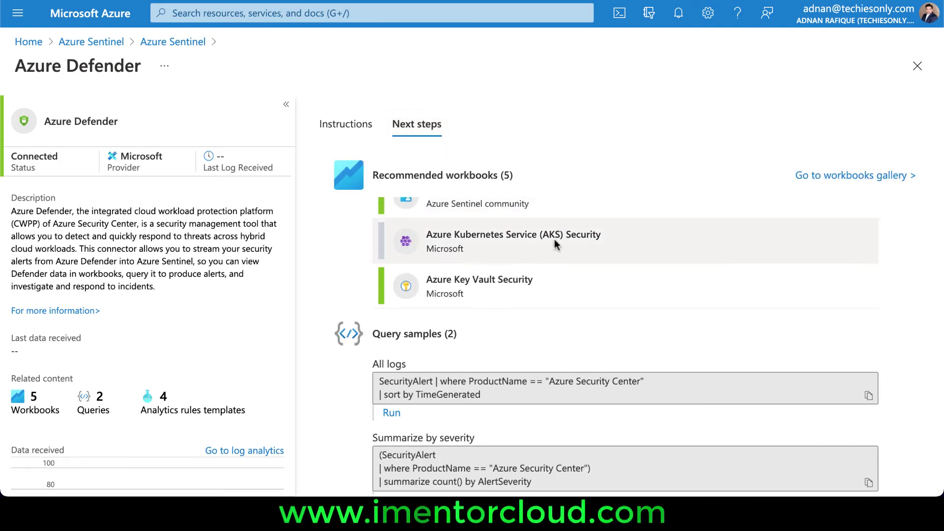
scroll(553, 239, down, 3)
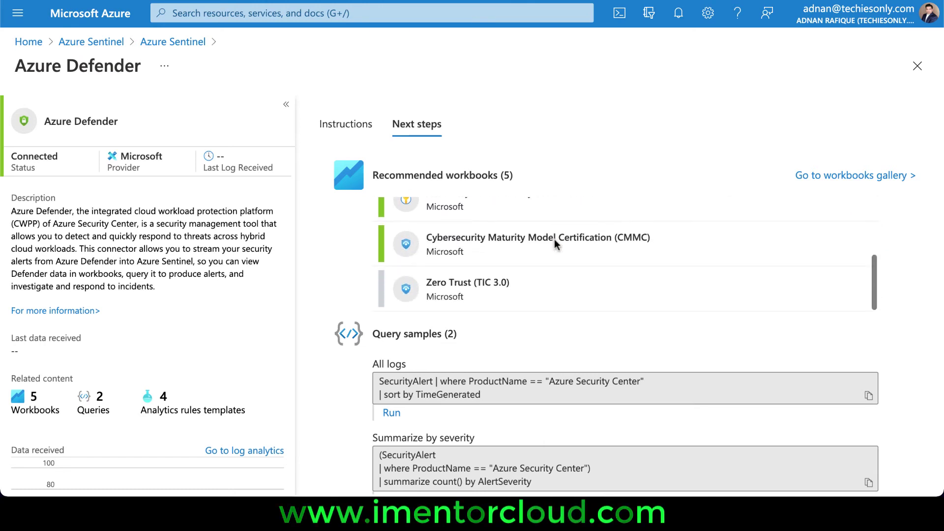
scroll(554, 239, down, 5)
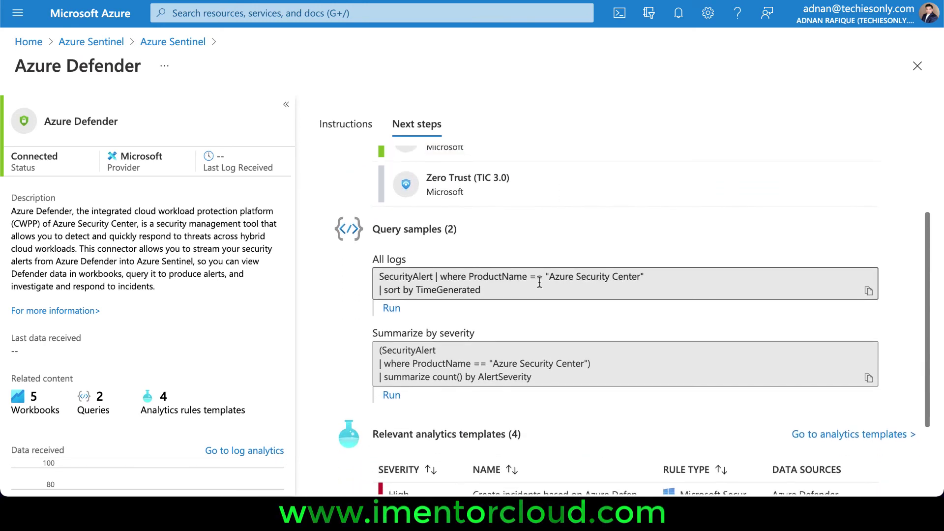
scroll(539, 282, down, 4)
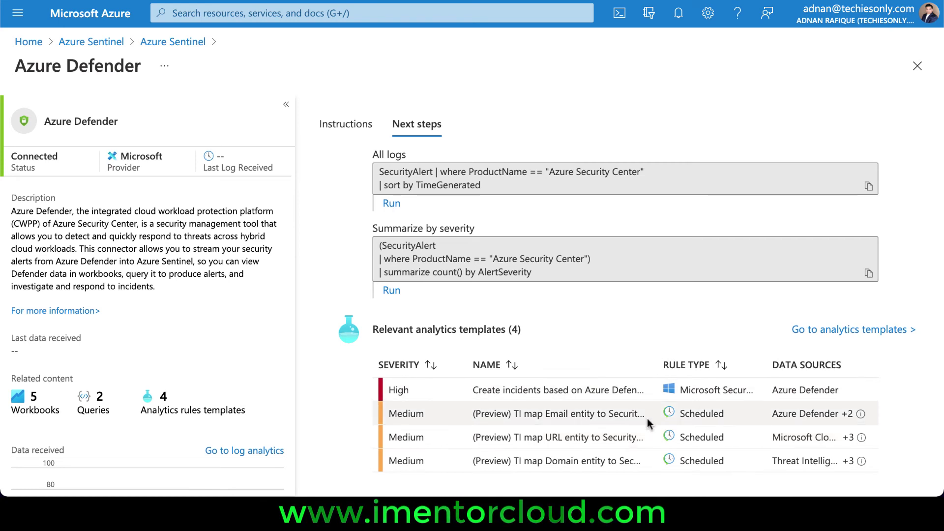
scroll(647, 418, up, 3)
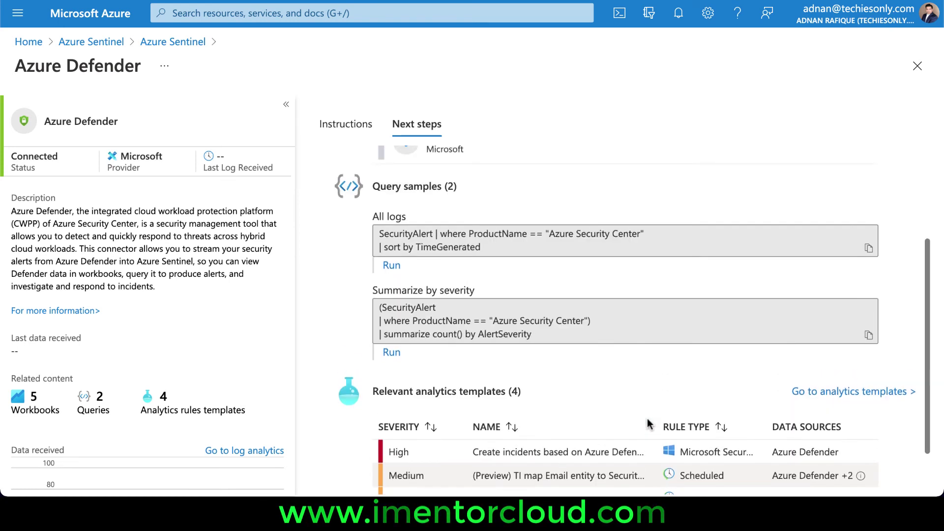
Step: Run the All logs security alert query, then discard it and return to the connector's Instructions
click(391, 359)
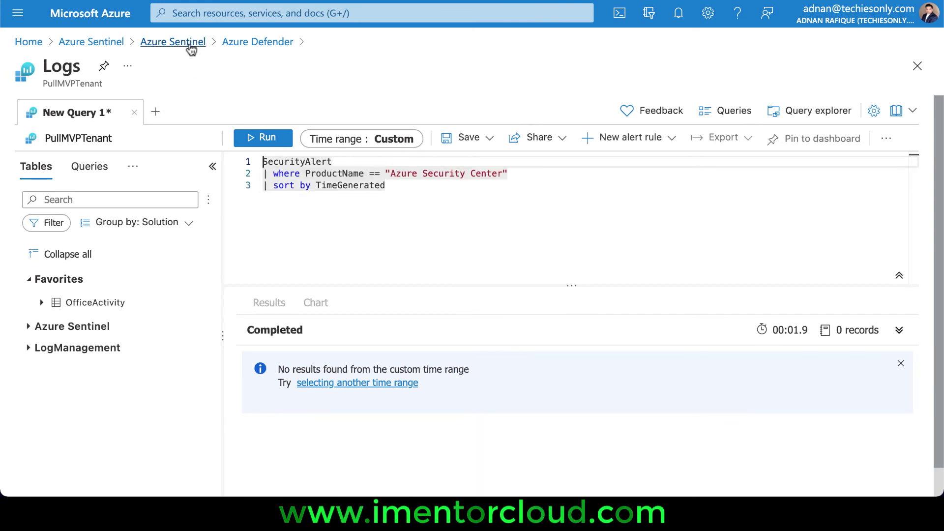
click(247, 45)
click(598, 64)
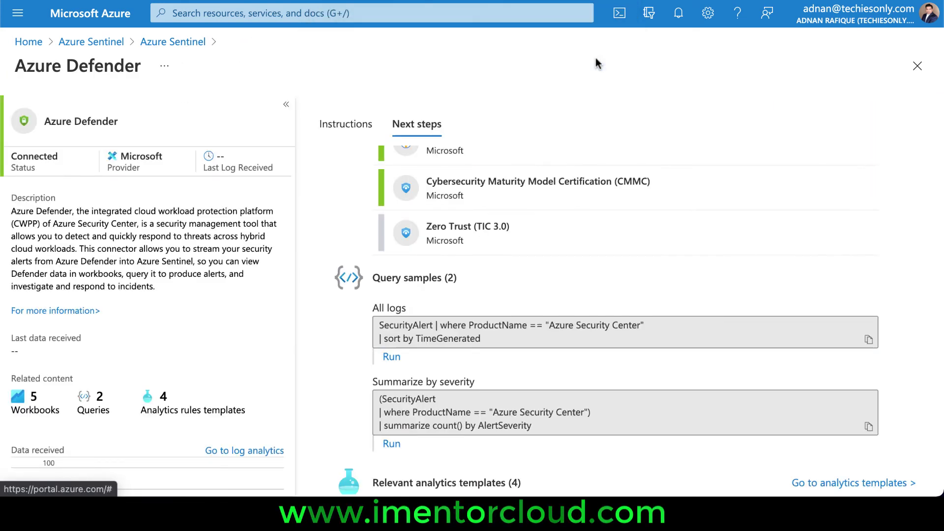
click(346, 124)
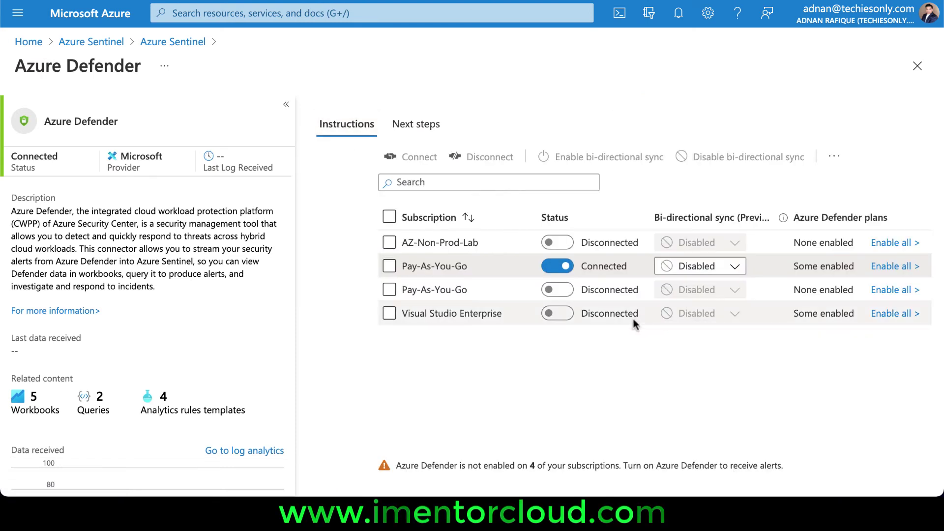
click(905, 267)
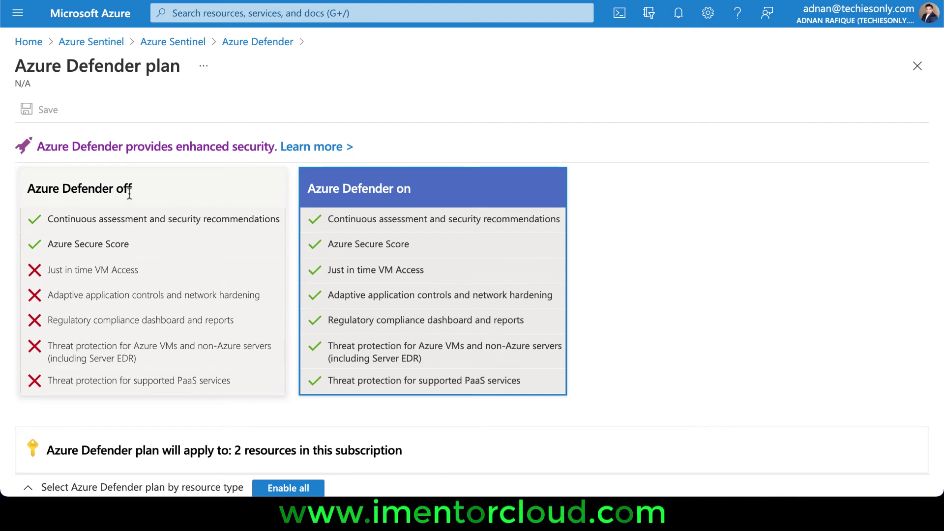
scroll(557, 308, down, 1)
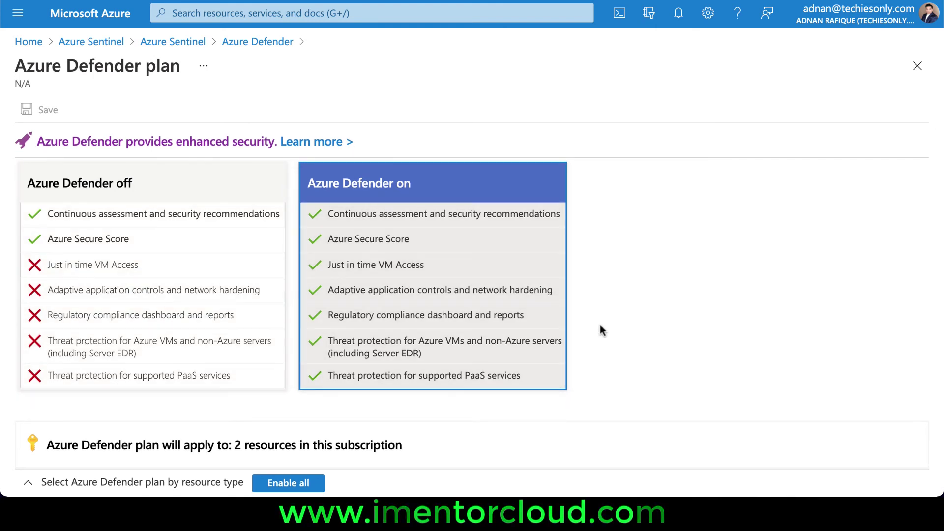
scroll(636, 318, down, 2)
scroll(635, 316, down, 3)
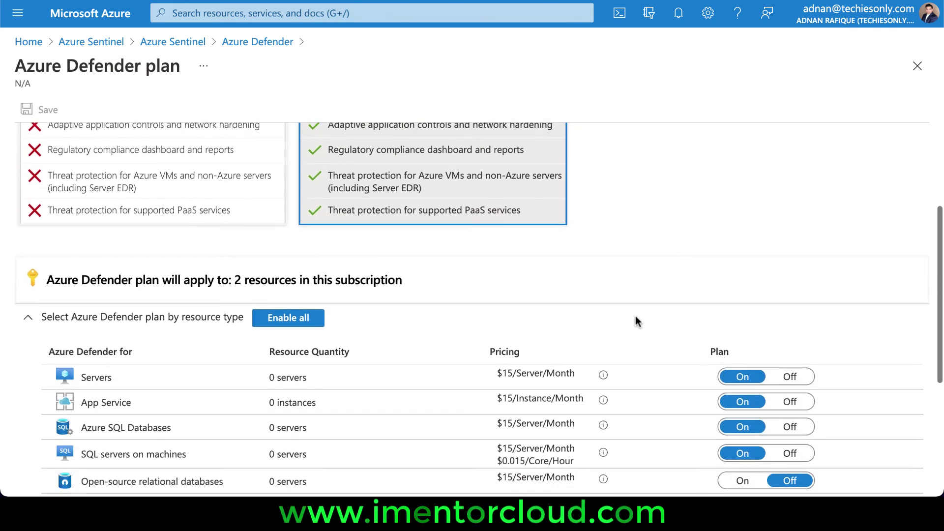
scroll(636, 317, up, 1)
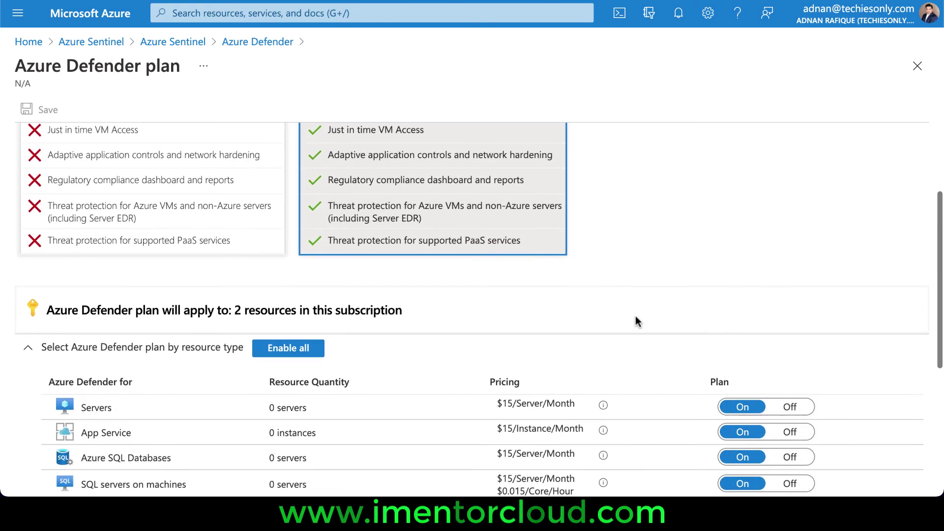
scroll(635, 317, up, 2)
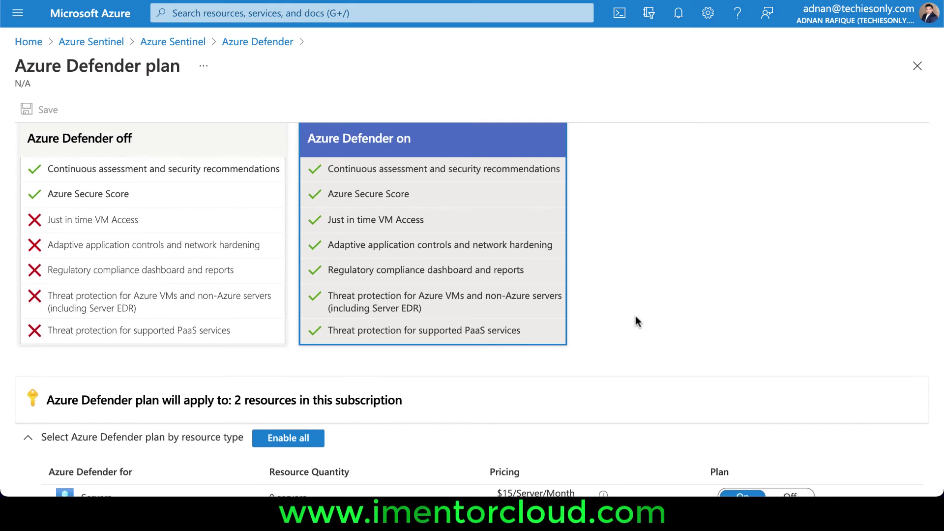
scroll(636, 316, down, 3)
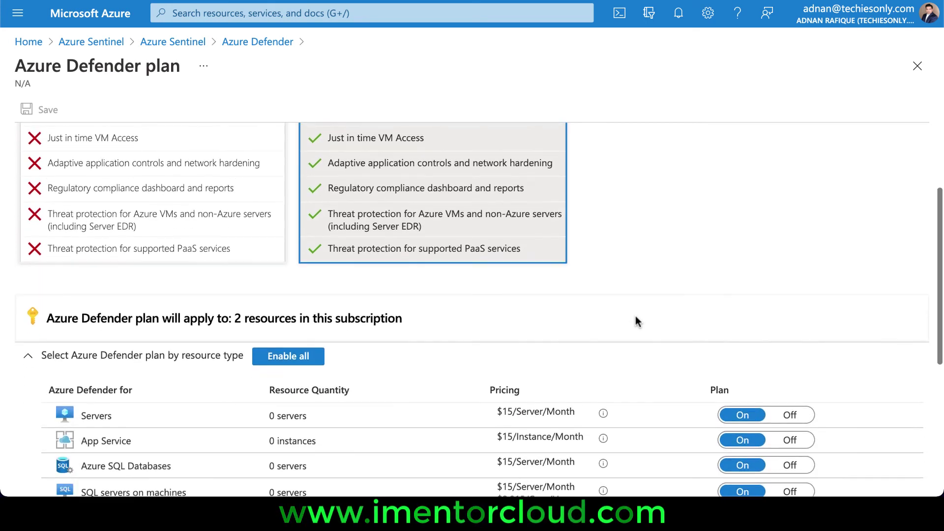
scroll(477, 347, down, 3)
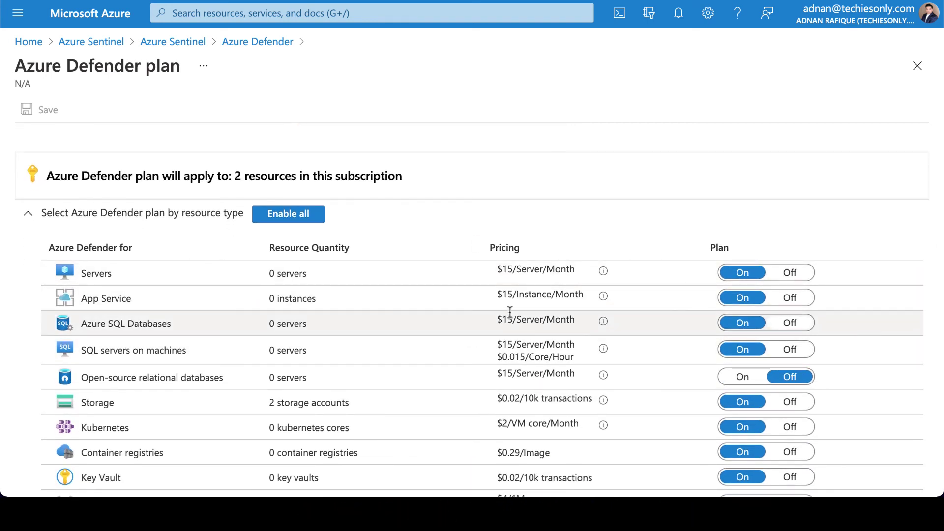
scroll(510, 266, down, 1)
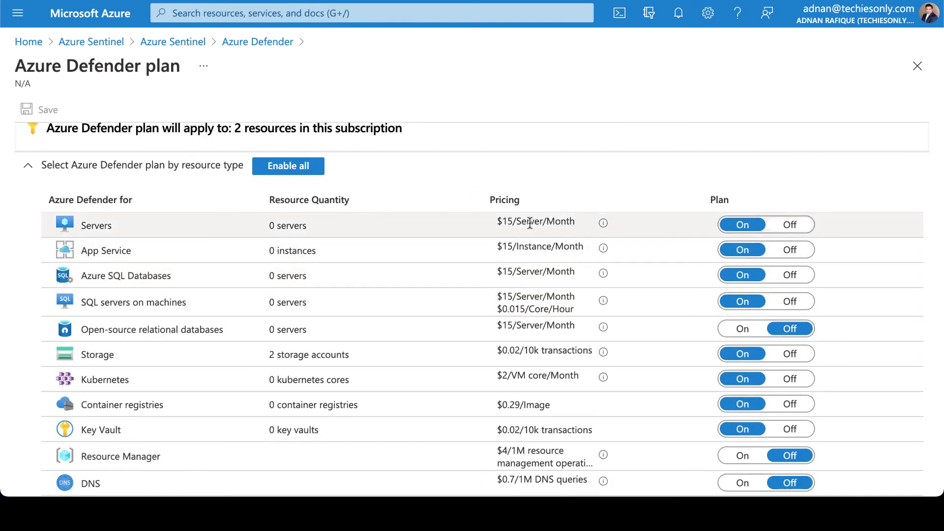
scroll(415, 329, down, 2)
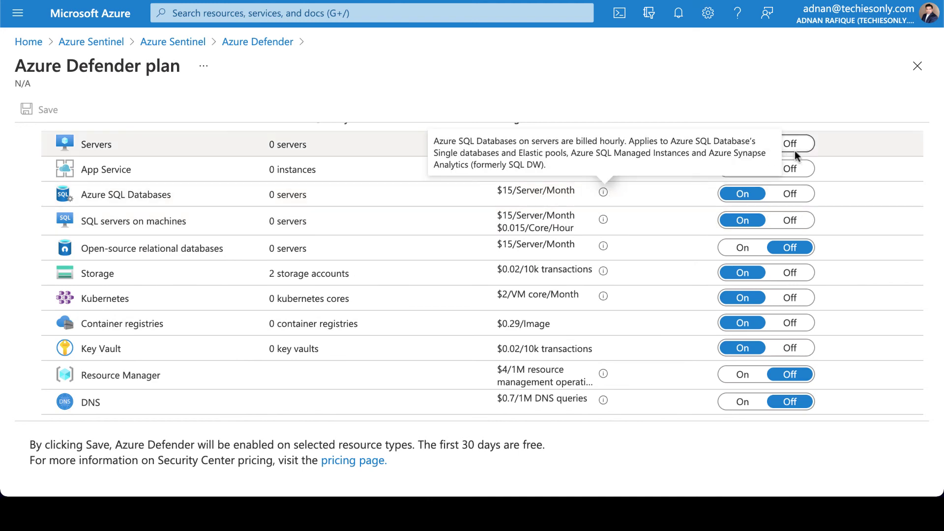
scroll(561, 233, up, 1)
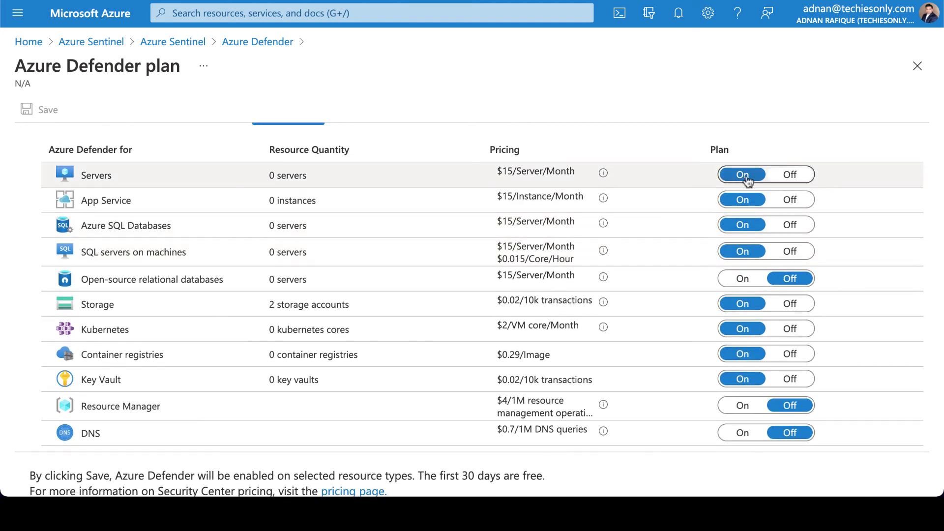
Step: Set Servers, App Service, SQL, SQL servers on machines, Storage, Kubernetes, Container registries and Key Vault Off
click(787, 175)
click(789, 201)
click(790, 228)
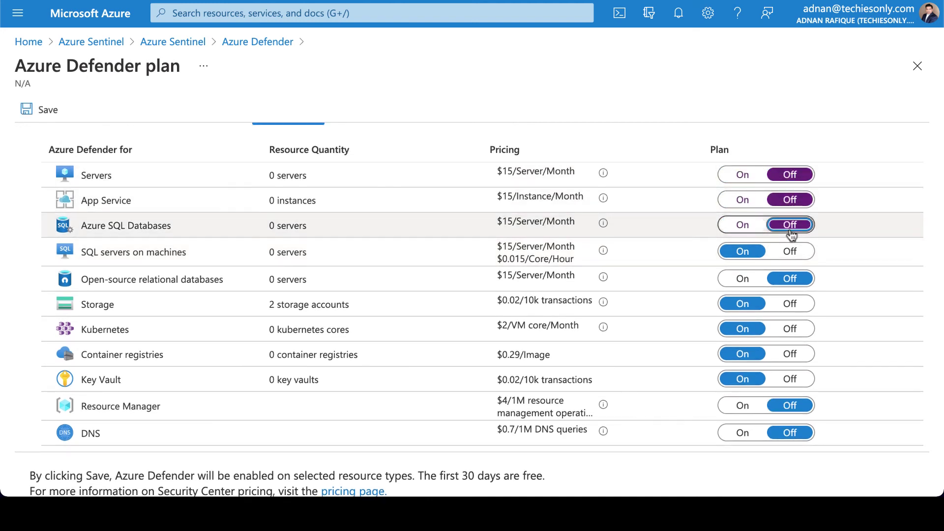
click(790, 252)
scroll(729, 315, down, 1)
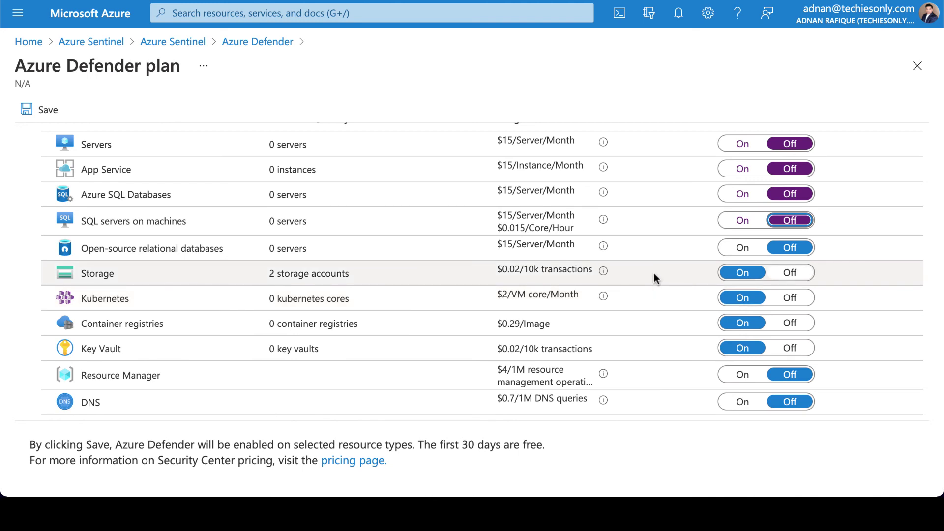
mouse_move(604, 301)
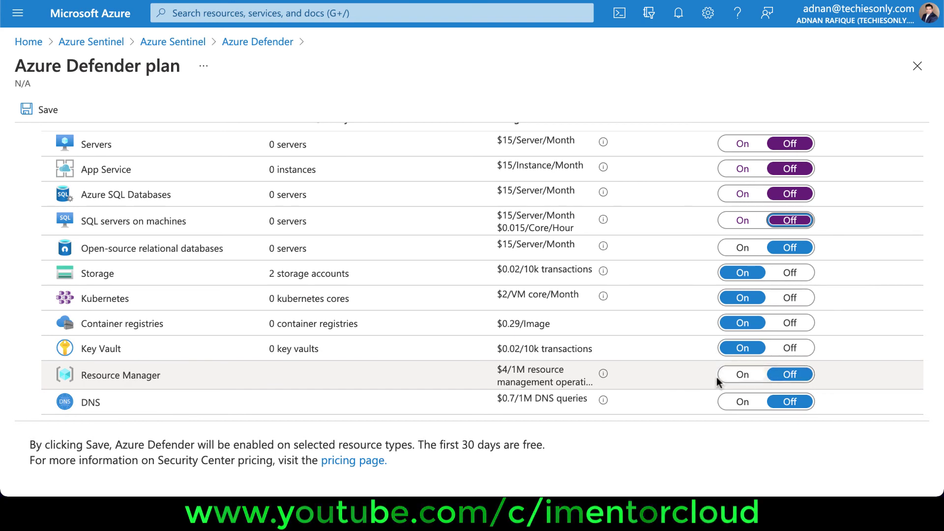
click(791, 281)
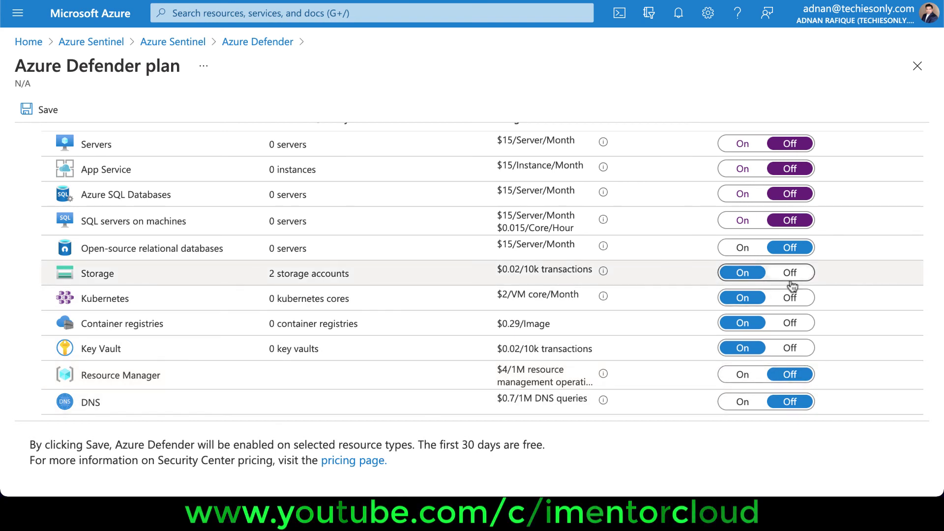
click(791, 301)
click(793, 326)
click(799, 350)
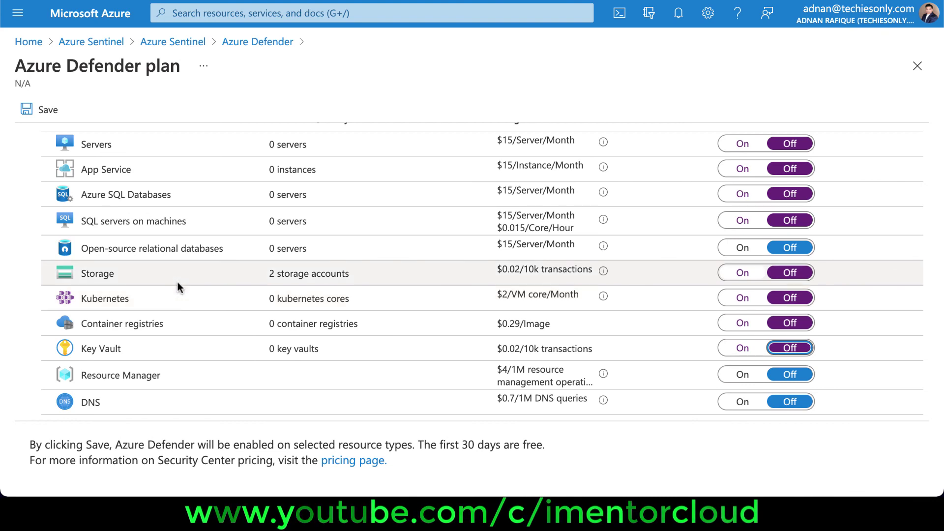
scroll(246, 299, up, 8)
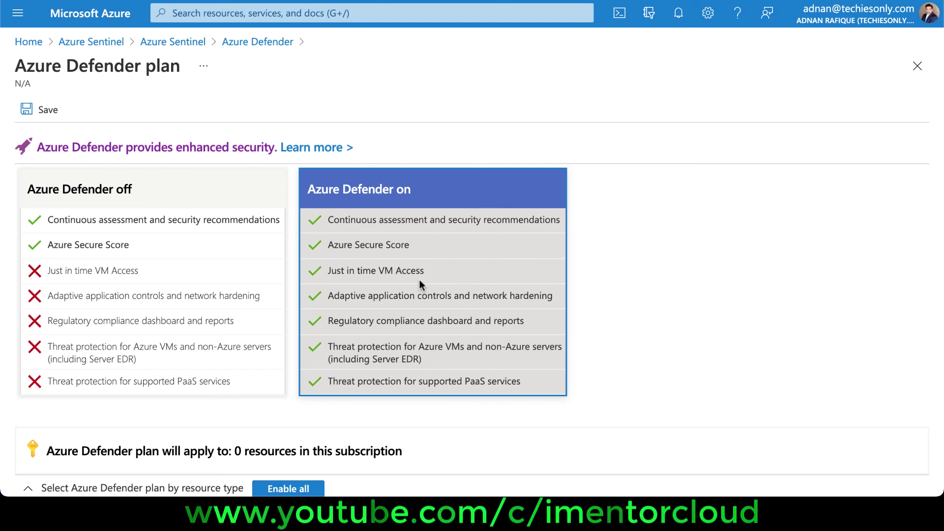
scroll(420, 281, down, 1)
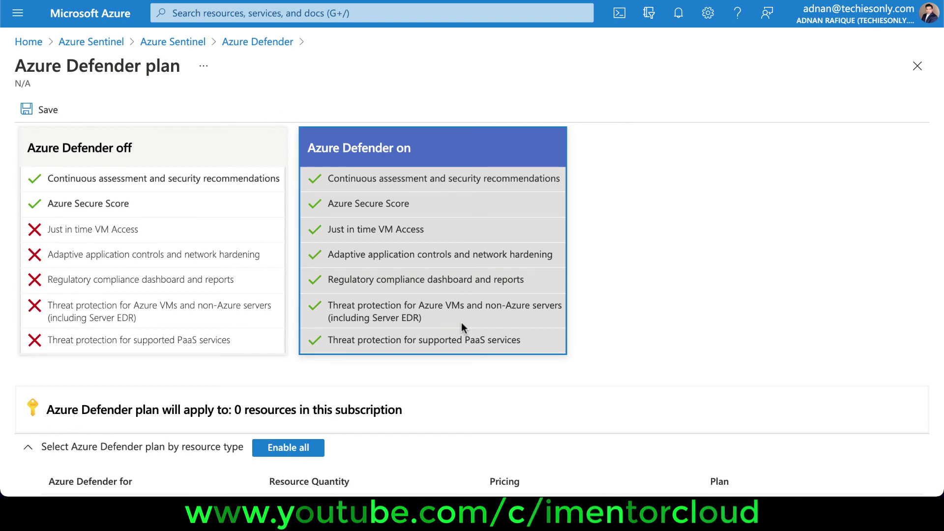
scroll(461, 323, down, 2)
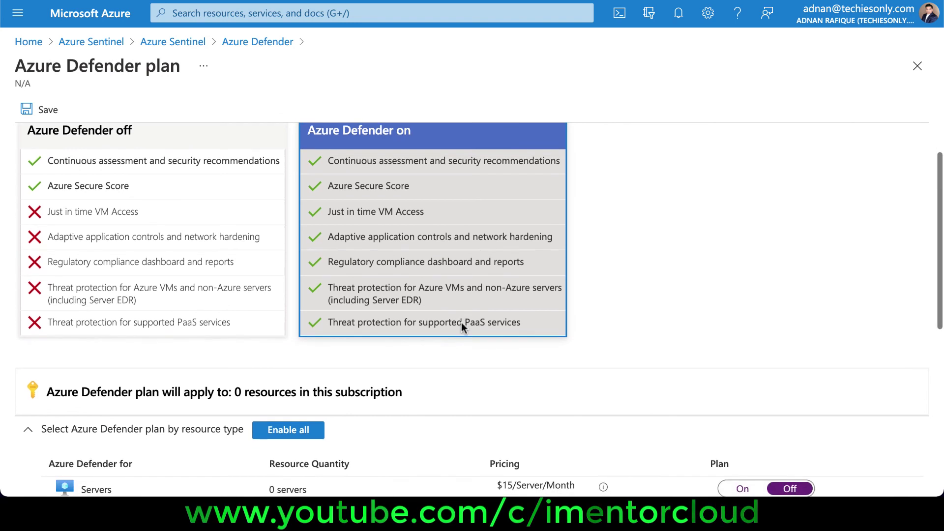
scroll(461, 323, up, 1)
scroll(461, 323, up, 1)
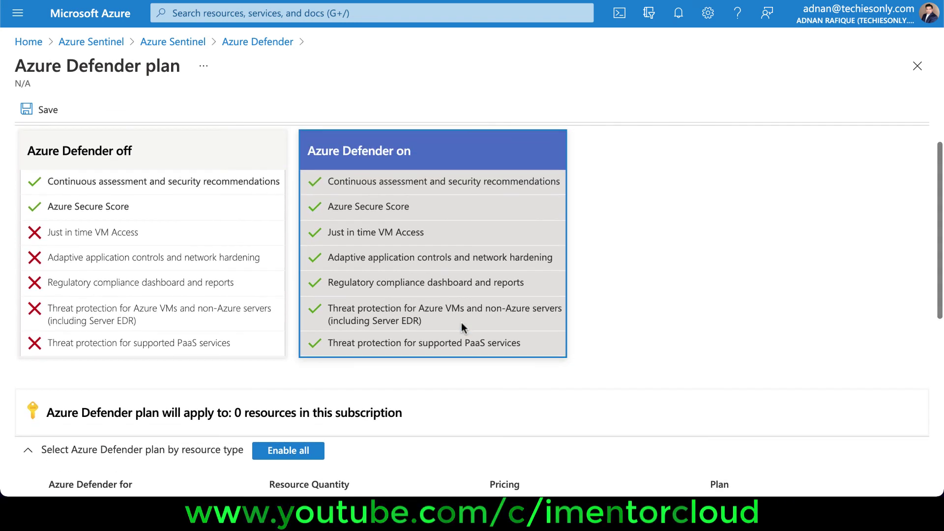
scroll(461, 323, down, 3)
scroll(464, 329, down, 5)
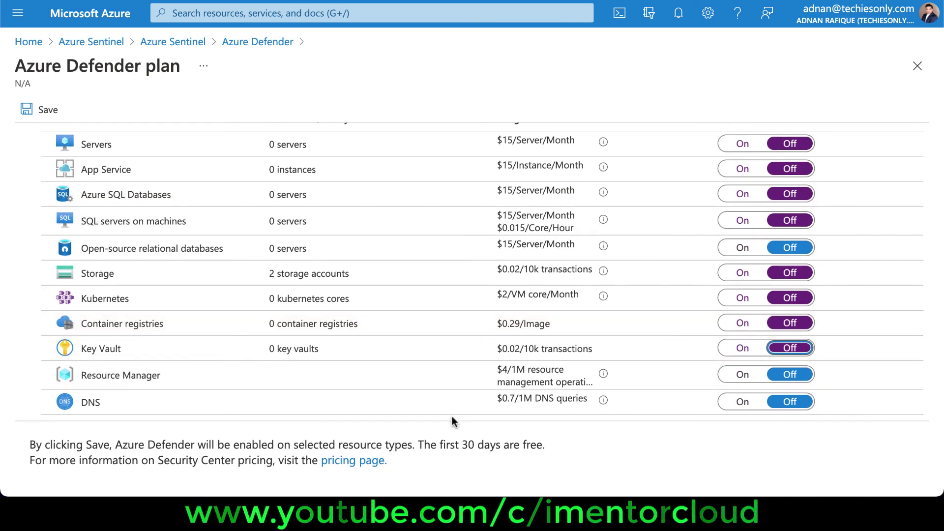
scroll(452, 420, up, 2)
scroll(452, 421, up, 4)
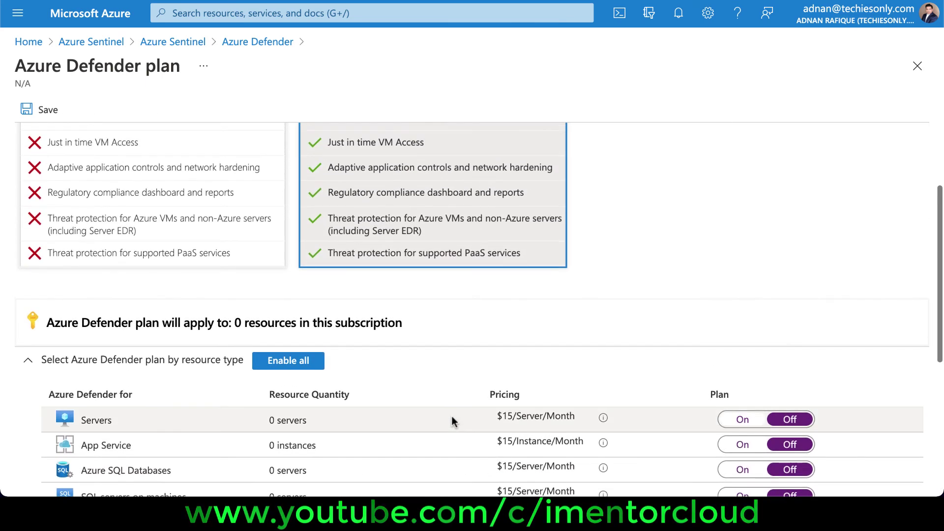
scroll(576, 317, up, 3)
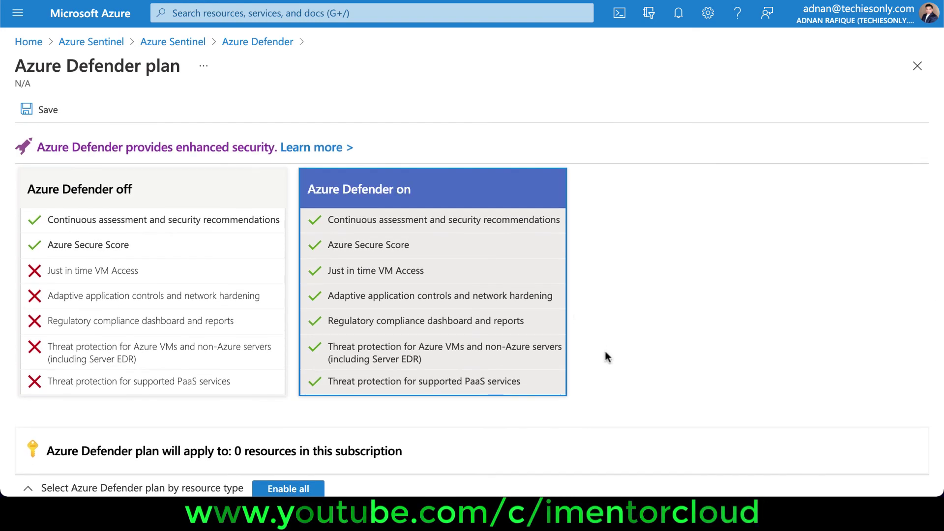
scroll(573, 320, down, 3)
scroll(573, 322, down, 1)
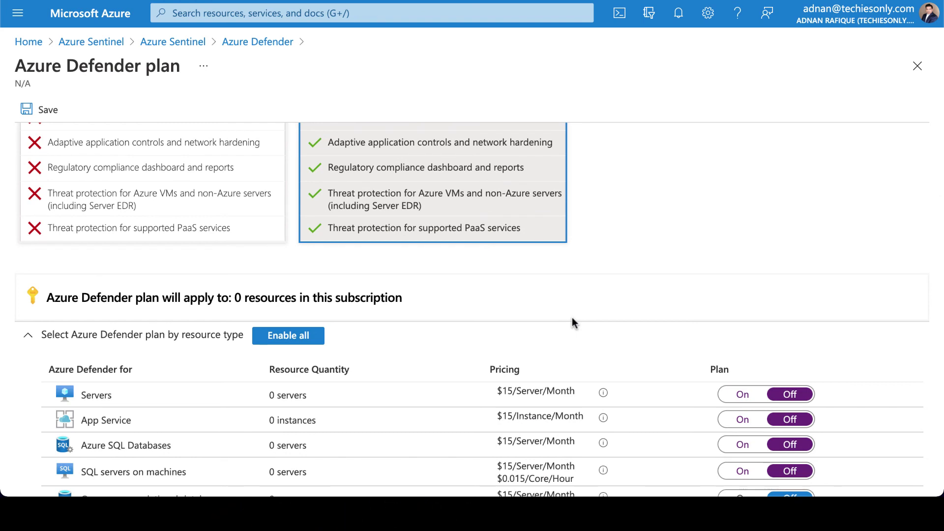
scroll(573, 322, down, 1)
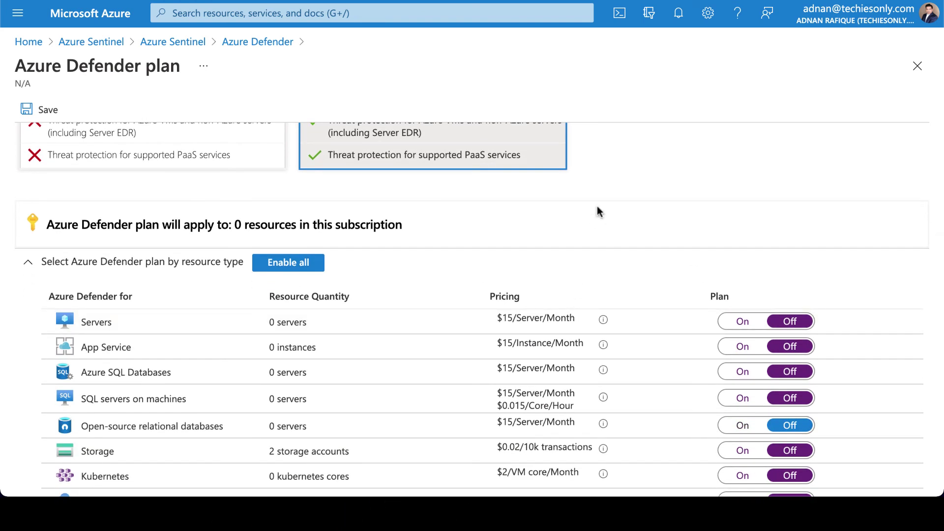